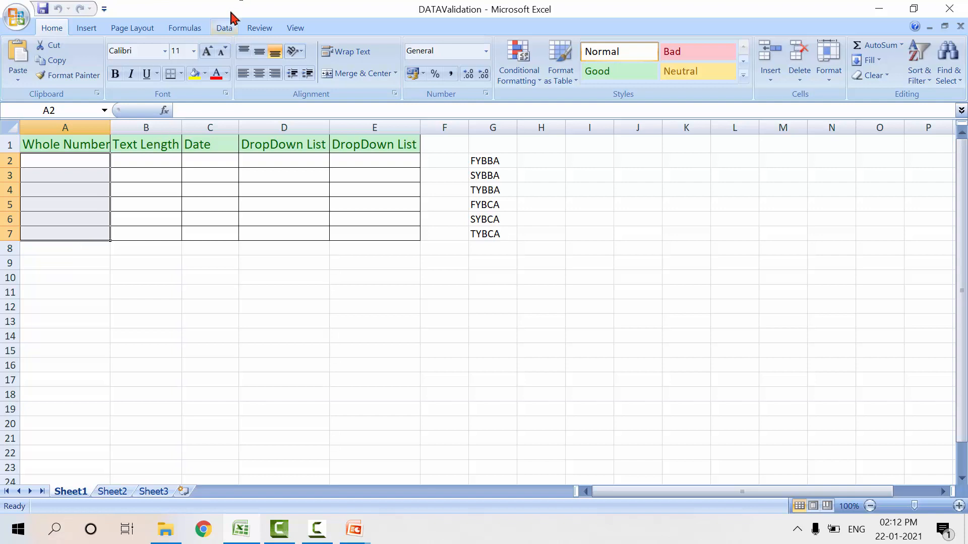
Open data validation for the selected Whole Number cells A2:A7 and allow whole numbers with the between condition.
left_click(226, 28)
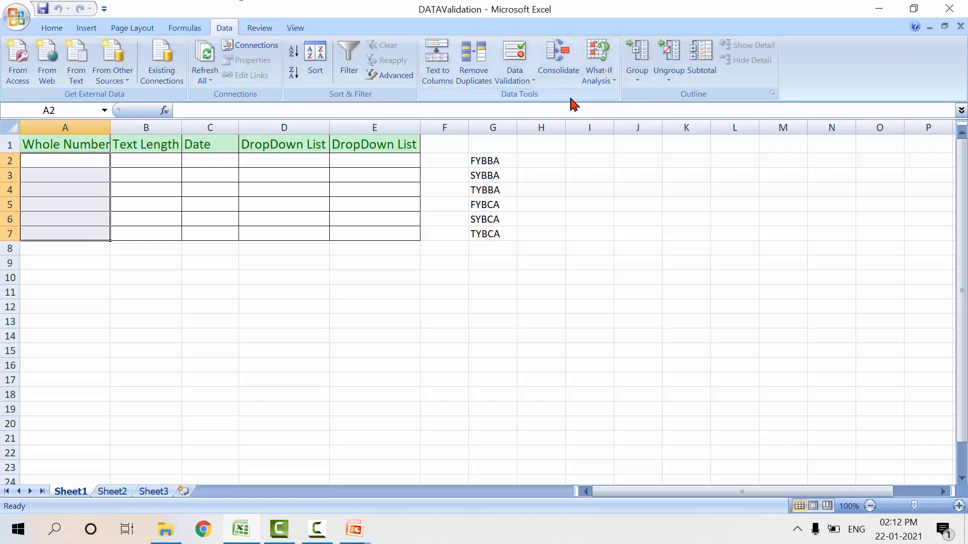
left_click(529, 76)
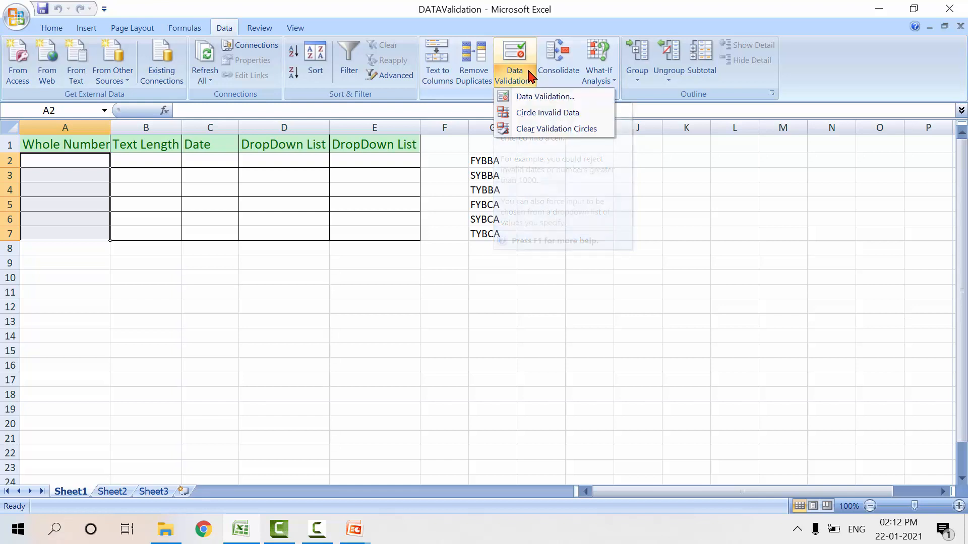
left_click(529, 98)
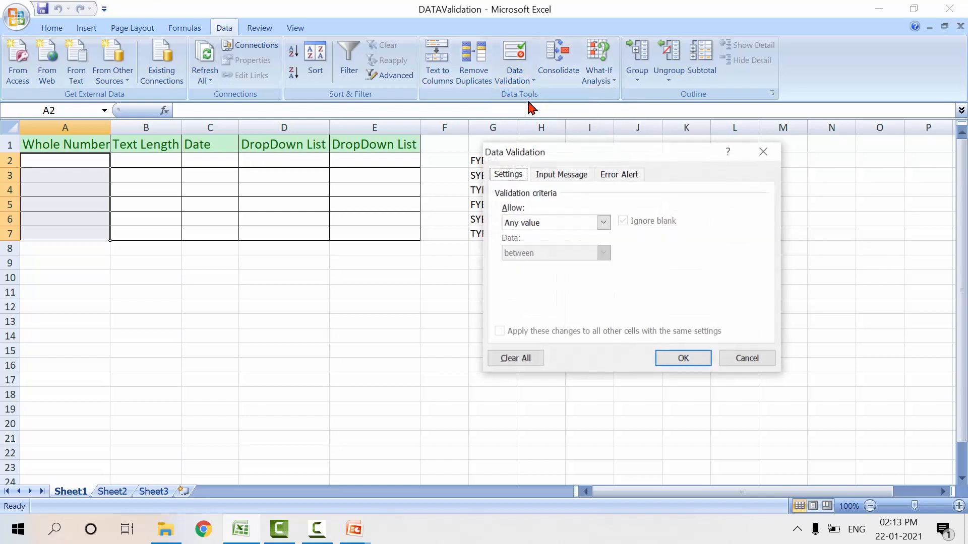
left_click_drag(577, 160, 355, 181)
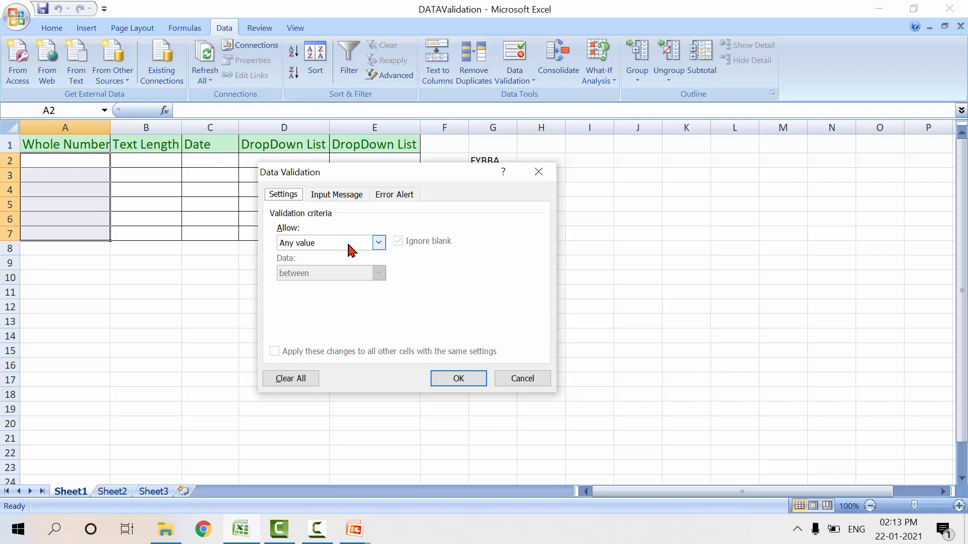
left_click(379, 243)
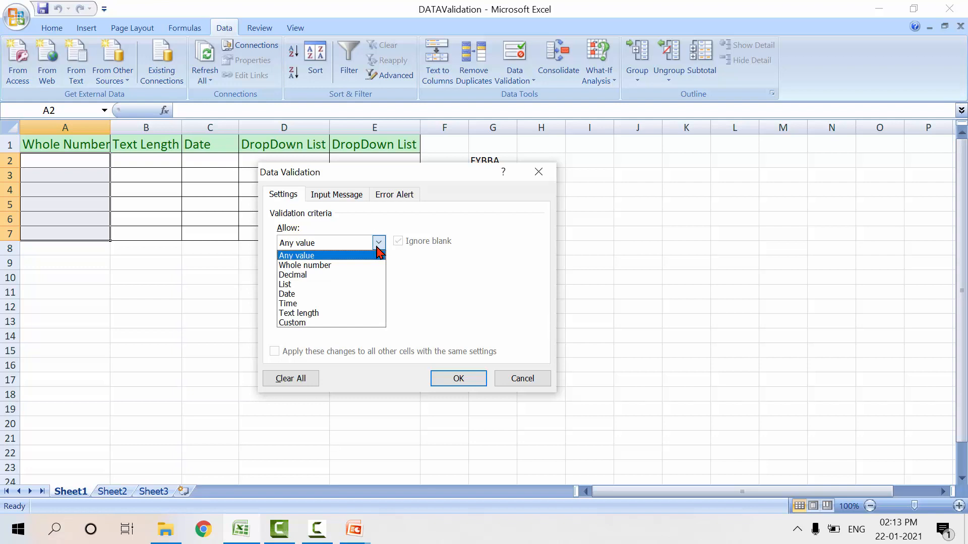
left_click(313, 265)
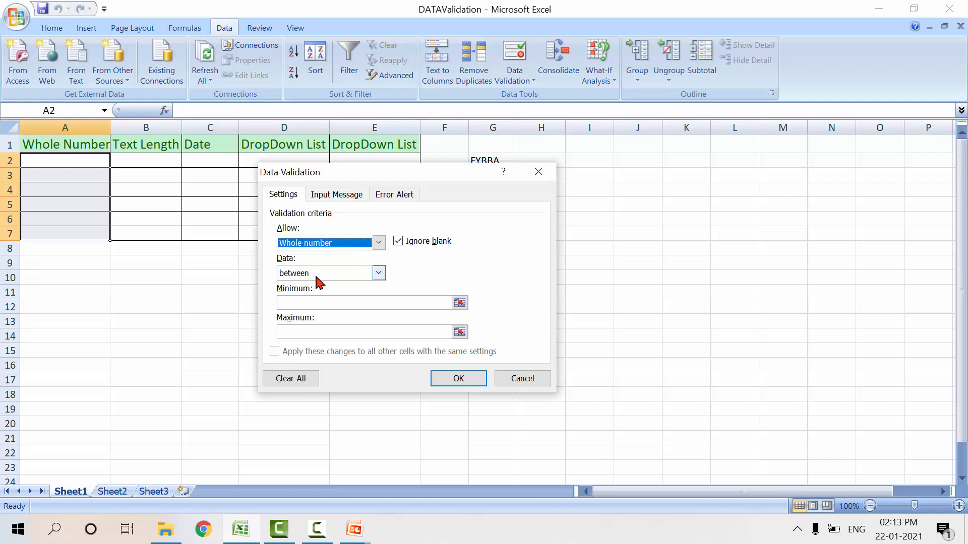
left_click(379, 274)
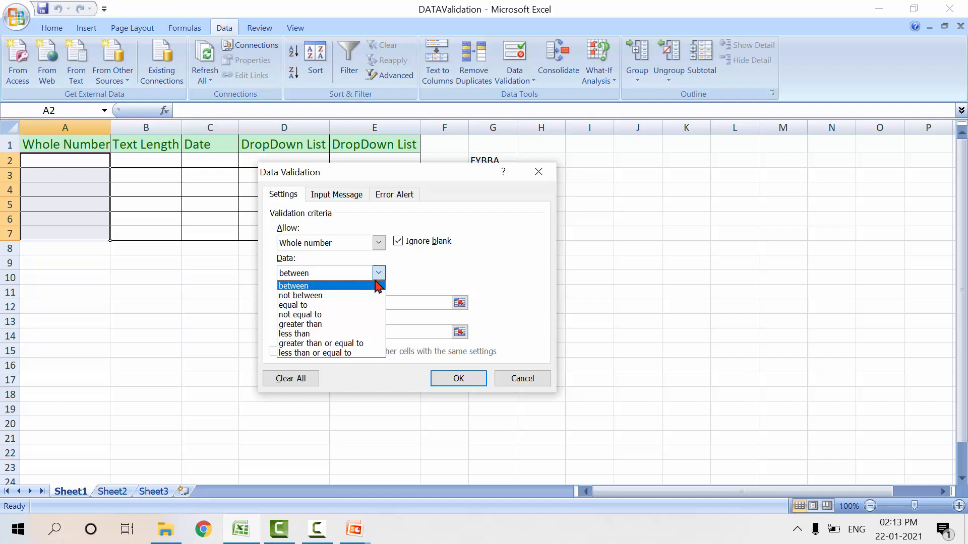
left_click(312, 286)
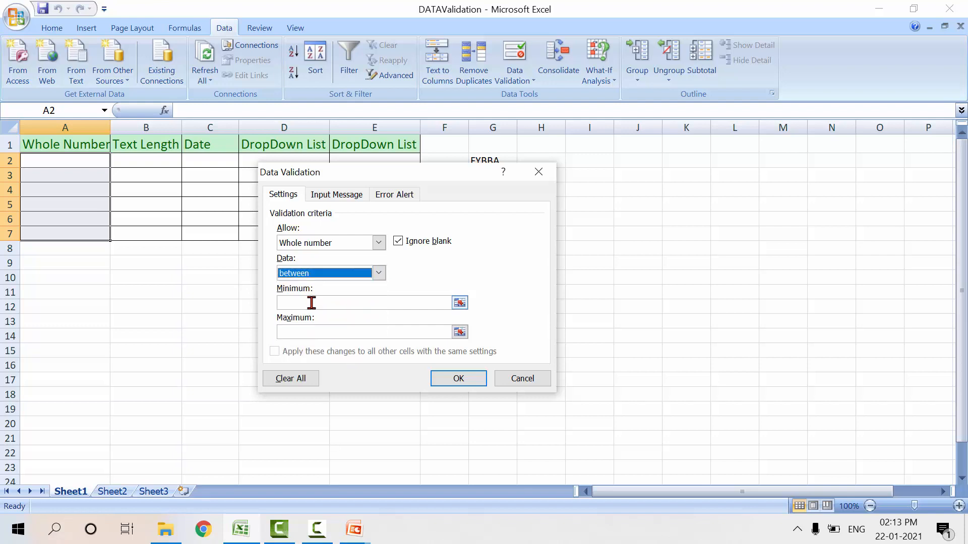
Set the rule's minimum to 11 and maximum to 99, and apply the validation to the cells.
left_click(313, 304)
type("10")
key("BackSpace")
type("1")
left_click(295, 331)
type("99")
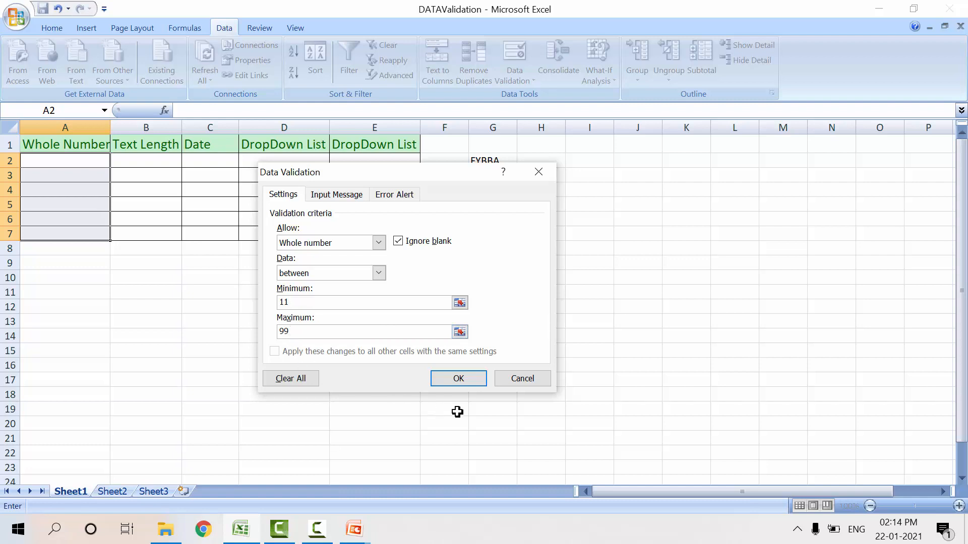
left_click(458, 379)
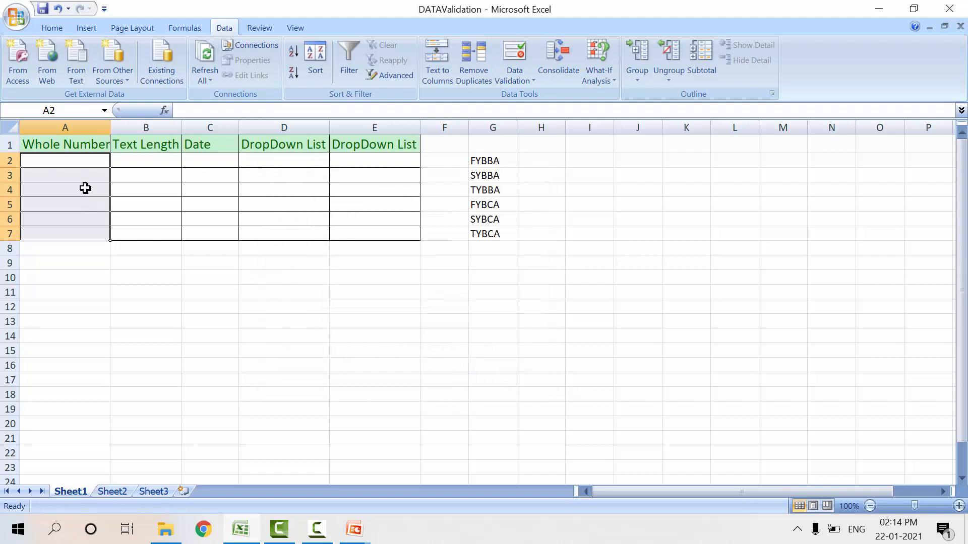
Enter 22 in cell A3 of the Whole Number column.
left_click(80, 172)
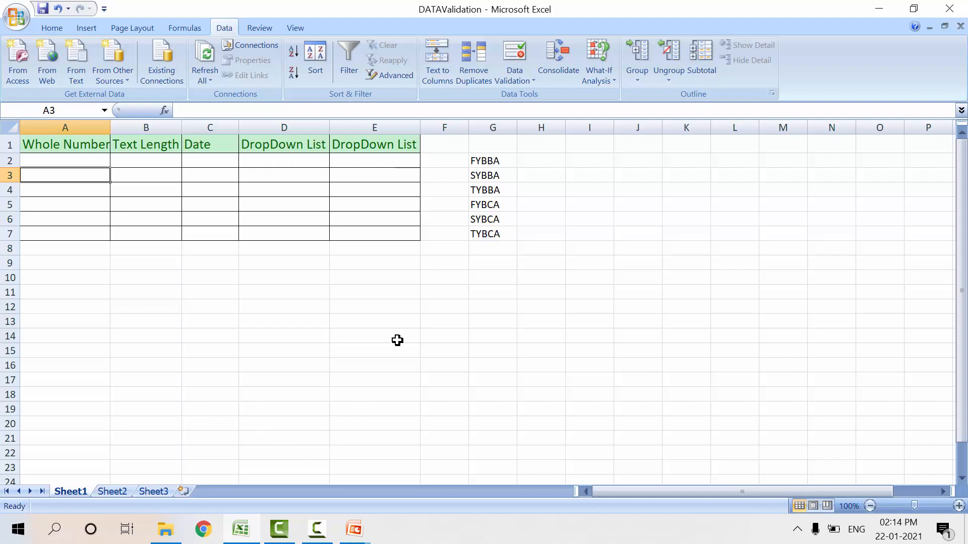
type("22")
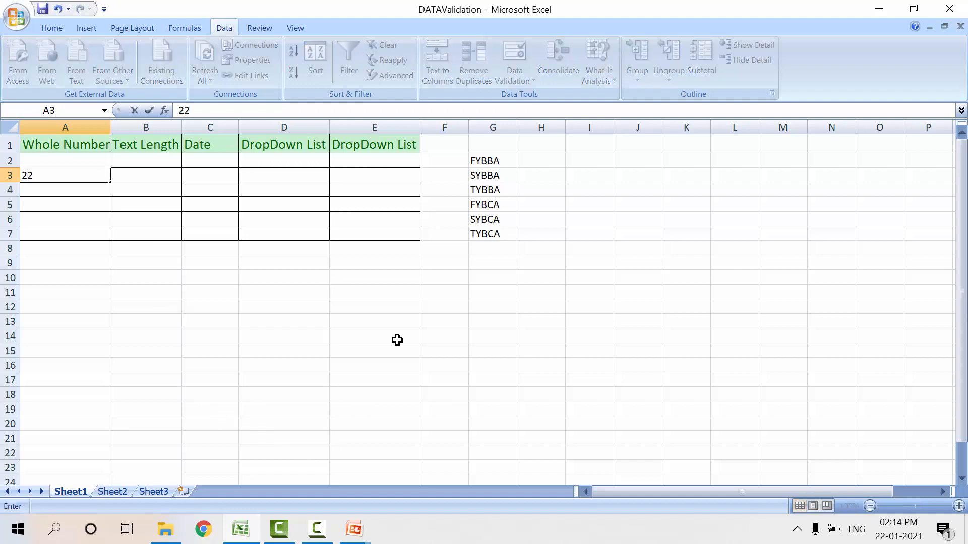
key("Return")
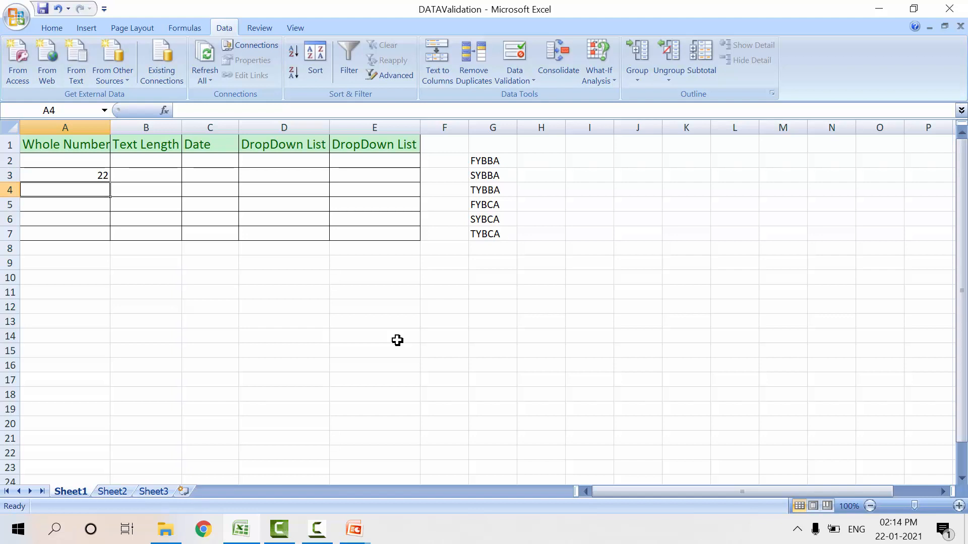
Try to enter 8 in cell A4, and retry the entry with 45.
type("8")
key("Return")
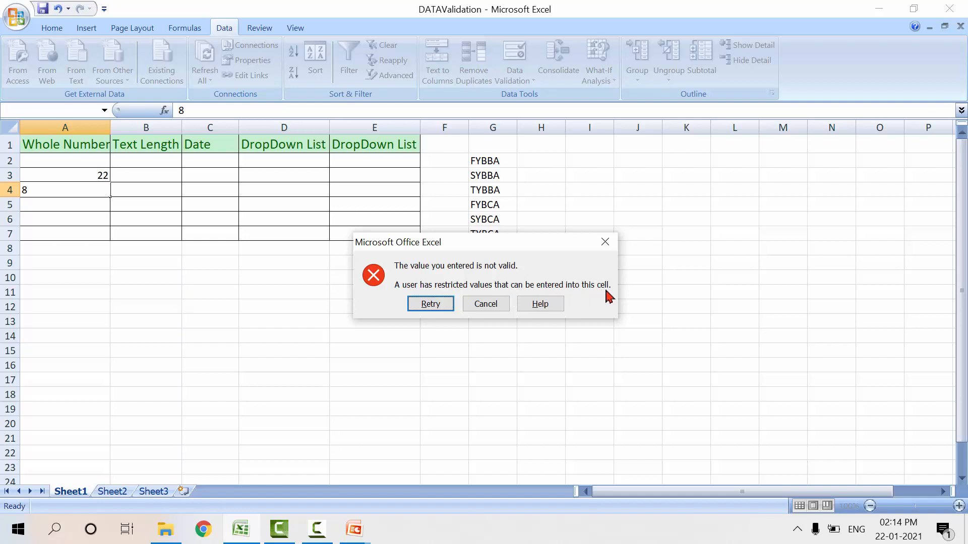
left_click(429, 310)
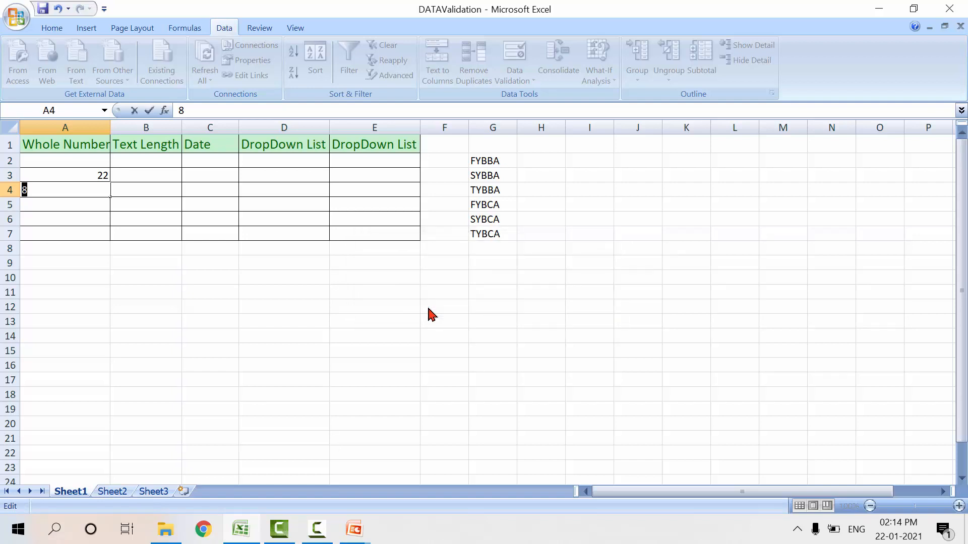
type("45")
key("Return")
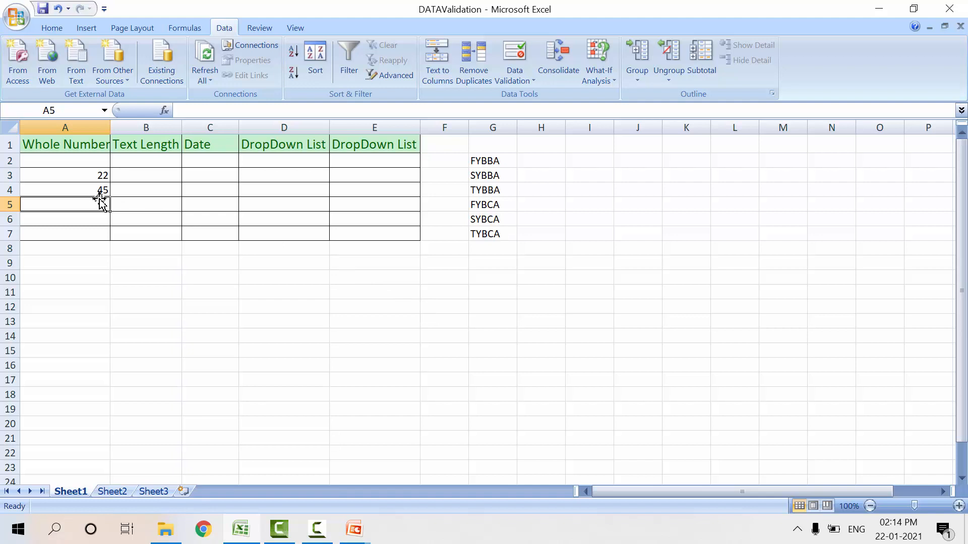
Try to enter the out-of-range value 8 in cell A5 and discard the entry.
type("8")
key("Return")
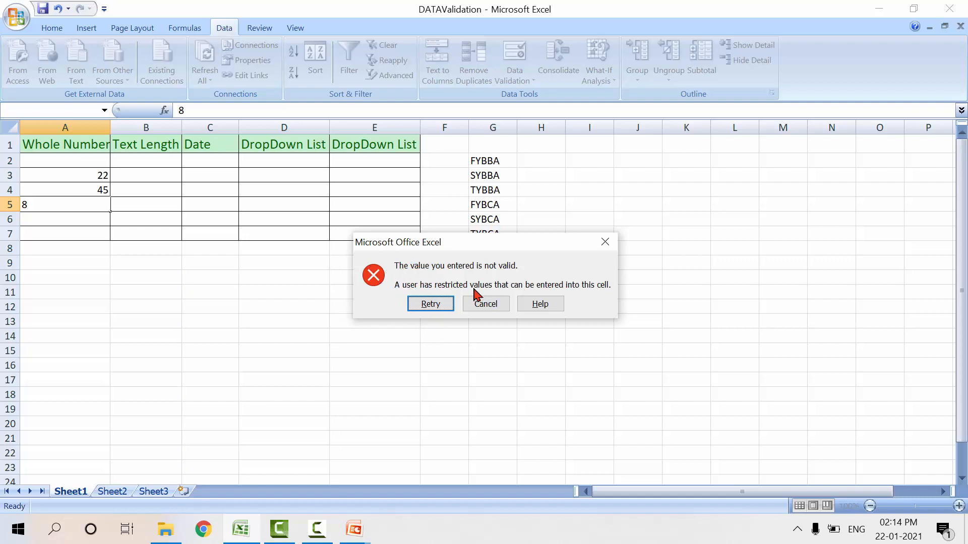
left_click(611, 244)
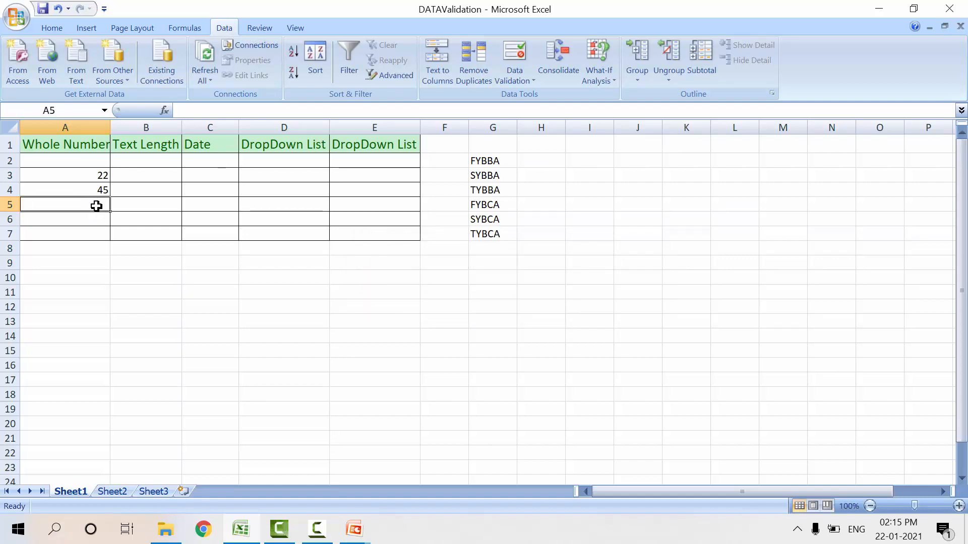
left_click(90, 224)
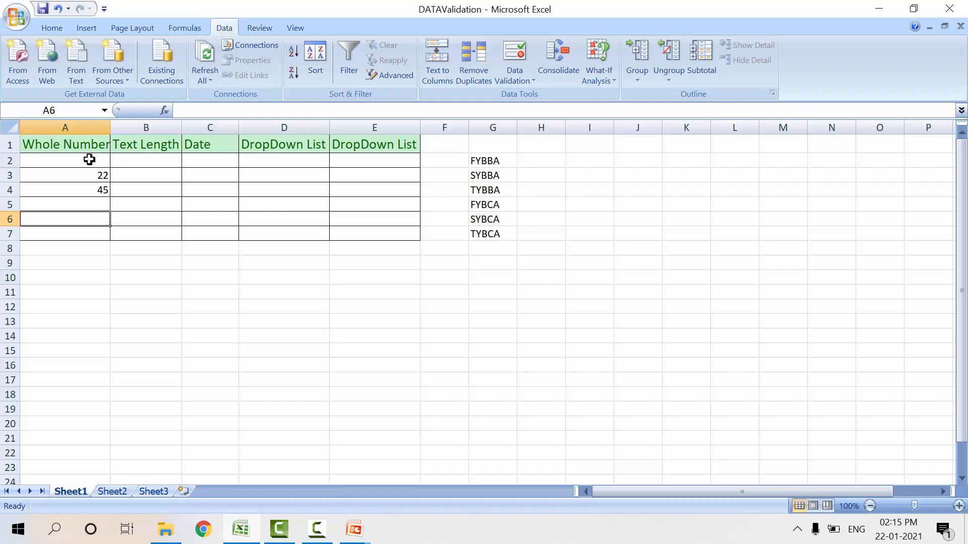
Add an input message to cells A2:A7 with the title "Information" and the text "please enter number between 11 to 99".
left_click_drag(89, 159, 91, 234)
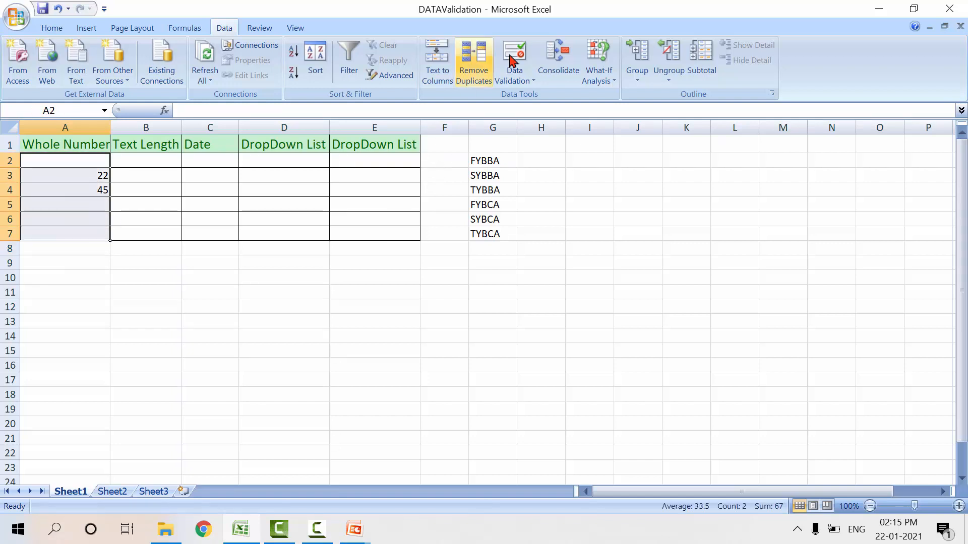
left_click(517, 76)
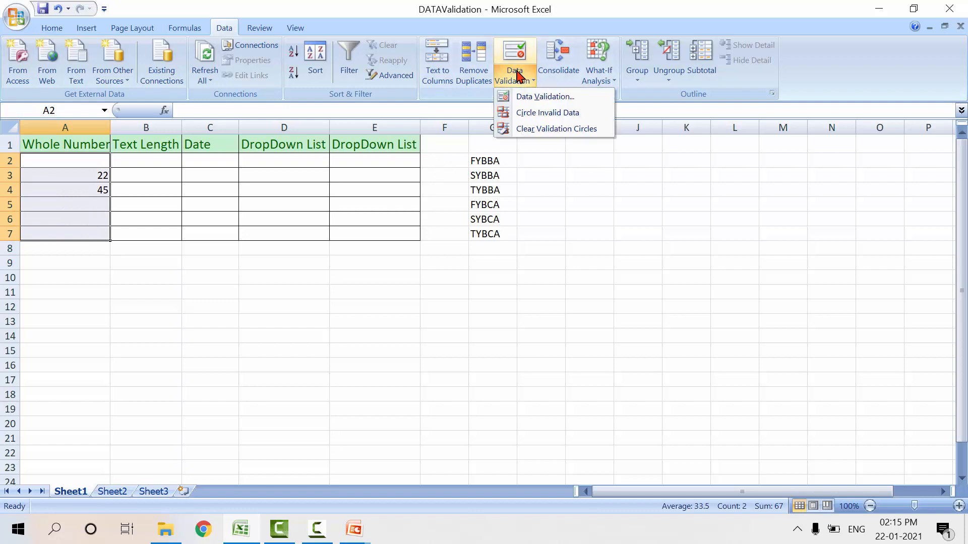
left_click(534, 96)
left_click(320, 197)
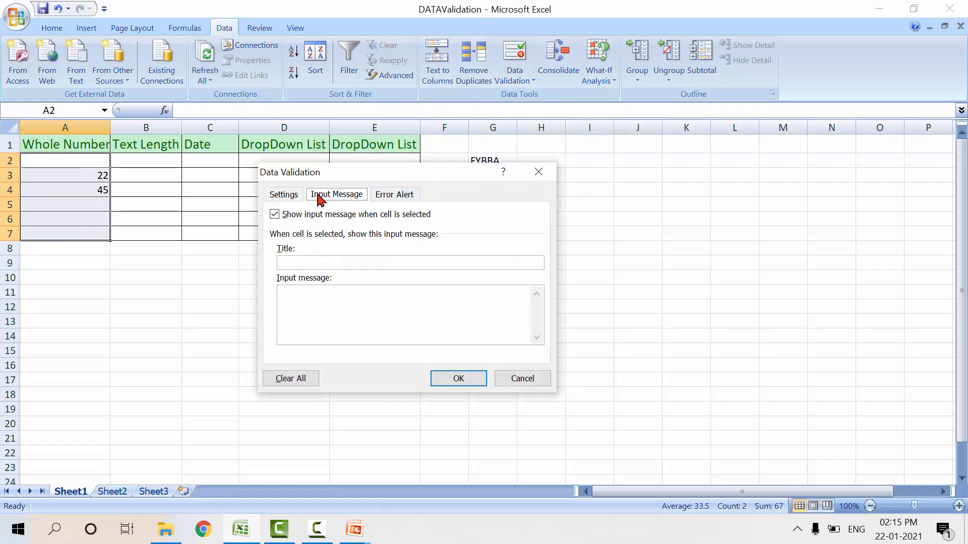
left_click(333, 262)
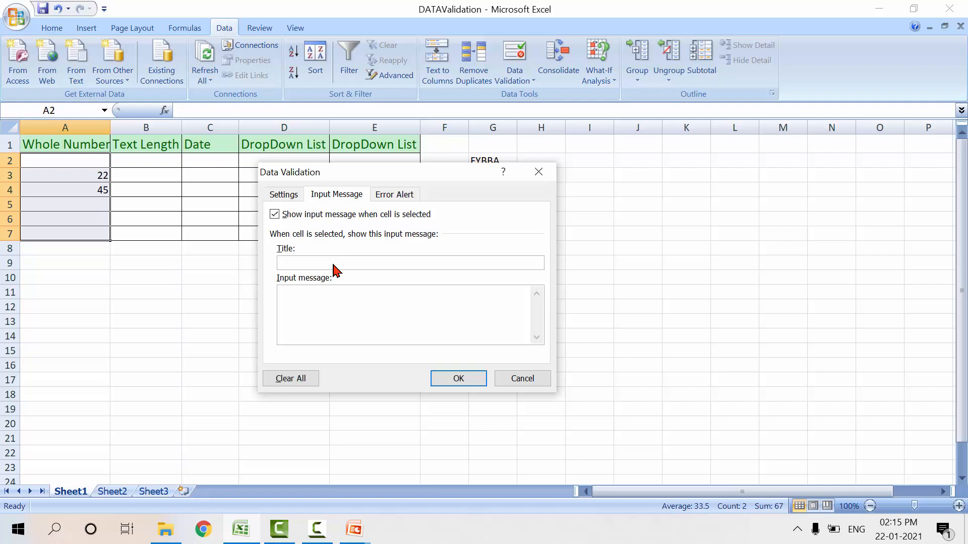
type("Information")
left_click(306, 291)
type("please enter n")
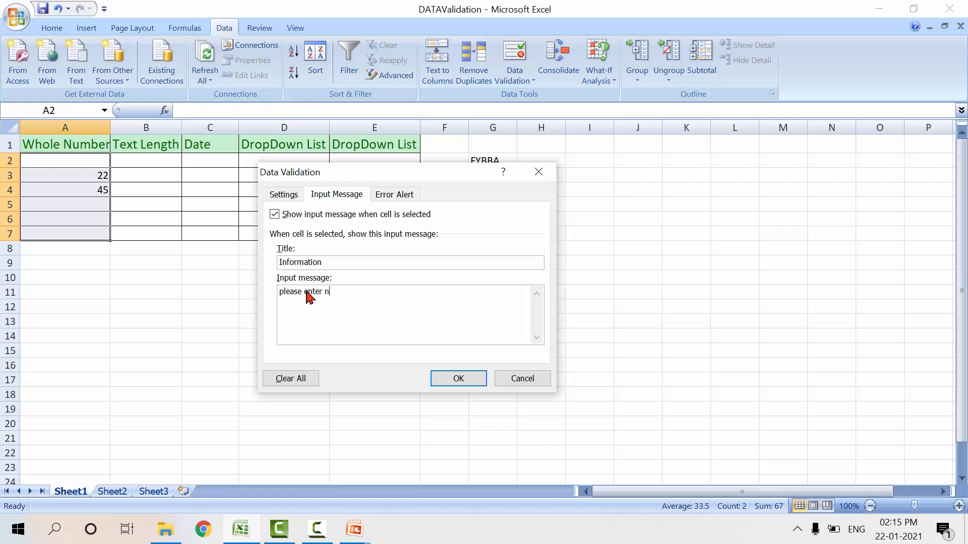
type("umber between 11 to 99")
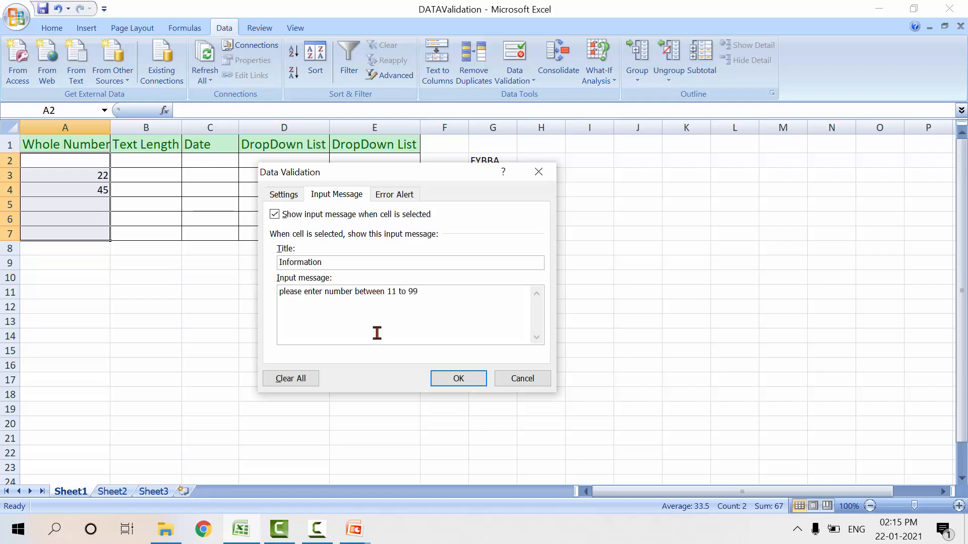
left_click(456, 381)
Select various cells inside and outside A2:A7 to check where the input message appears.
left_click(31, 291)
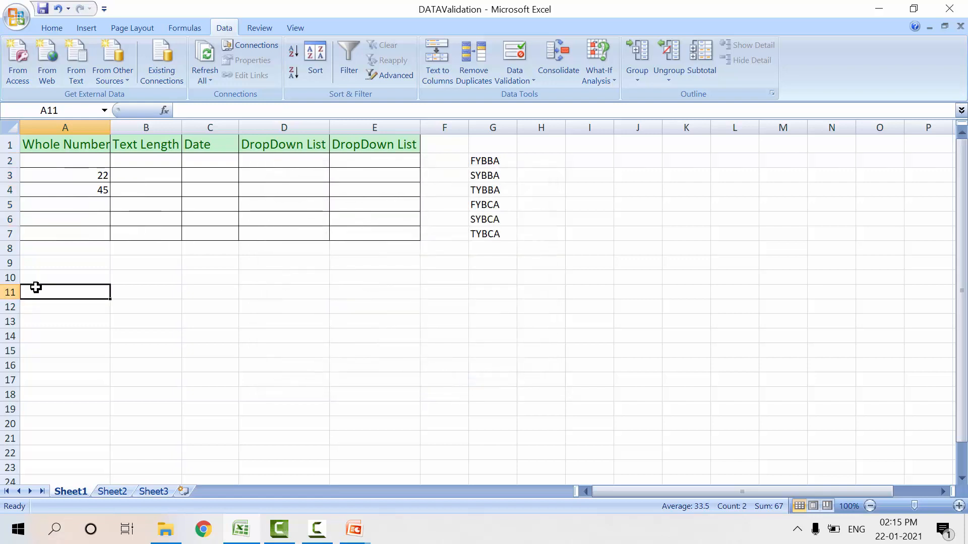
left_click(87, 219)
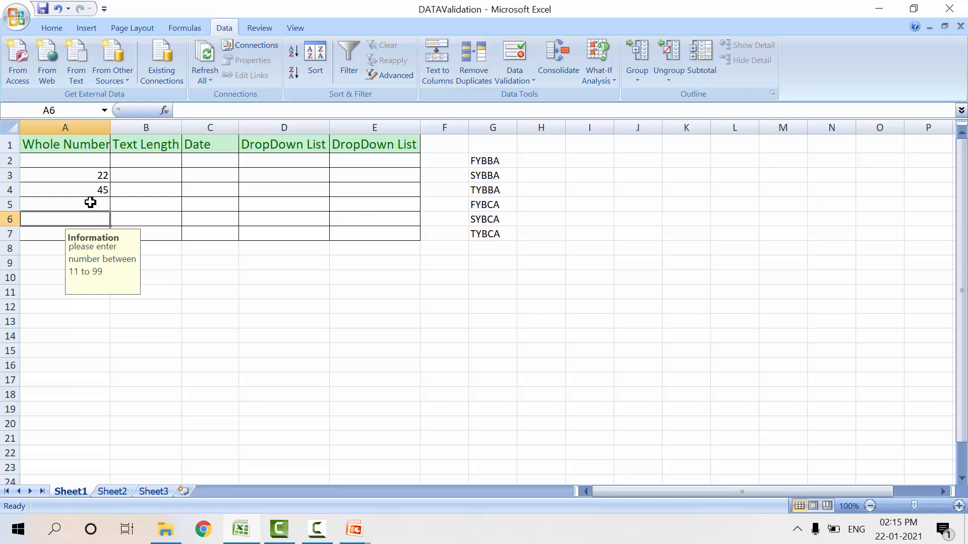
left_click(90, 202)
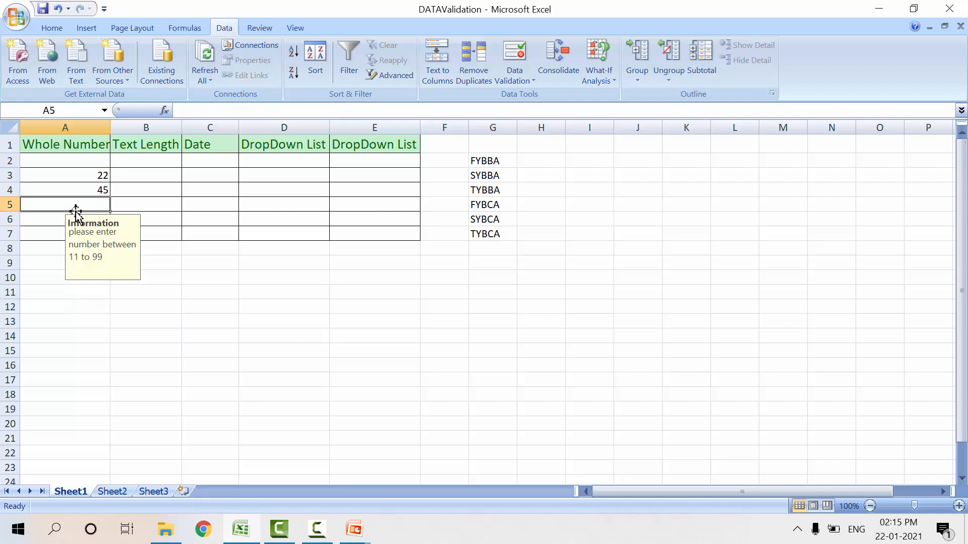
left_click(52, 230)
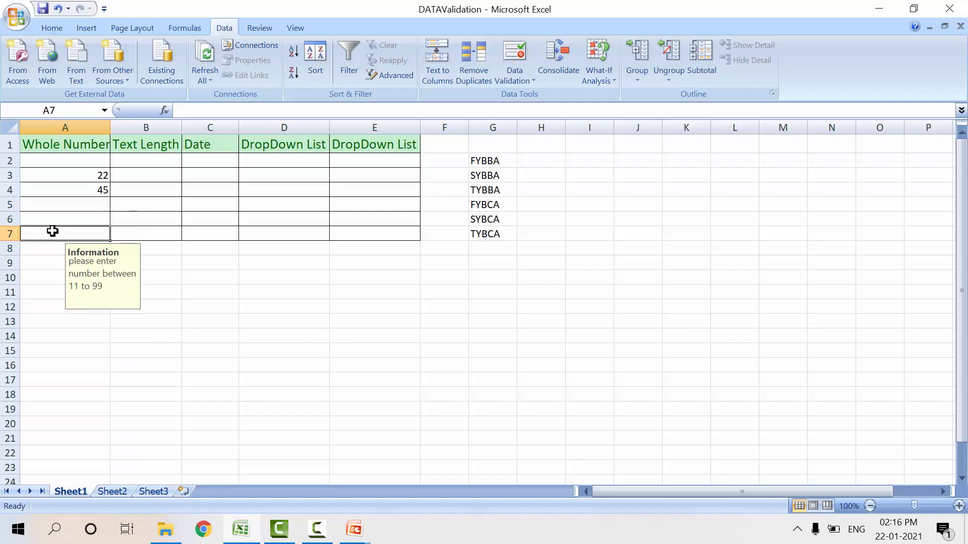
left_click(79, 191)
left_click(91, 162)
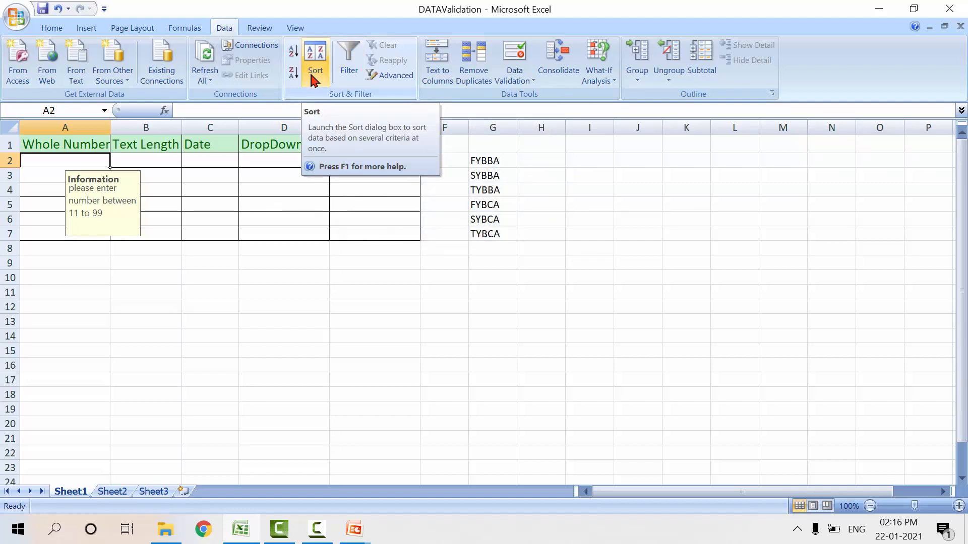
left_click(171, 214)
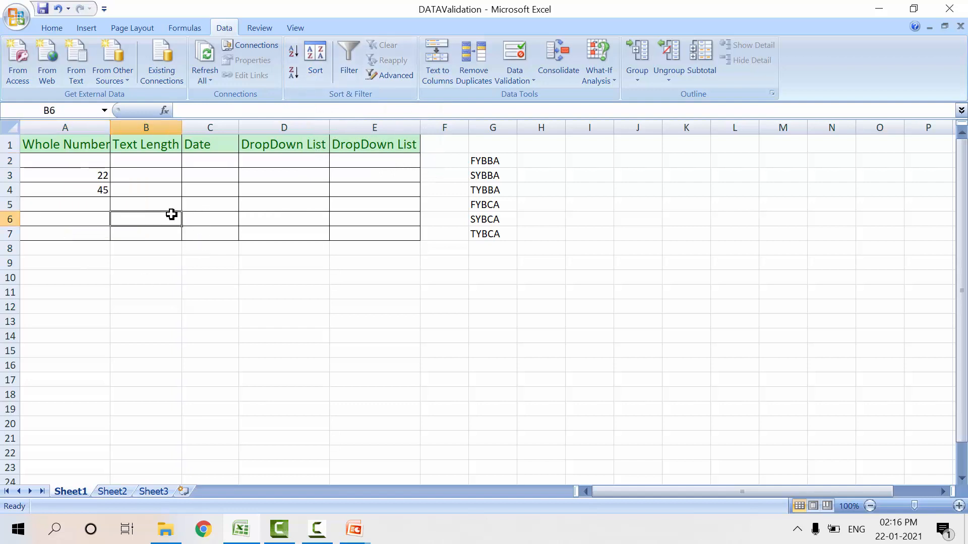
Test cell A5 again with the value 8 and cancel the entry.
left_click(83, 203)
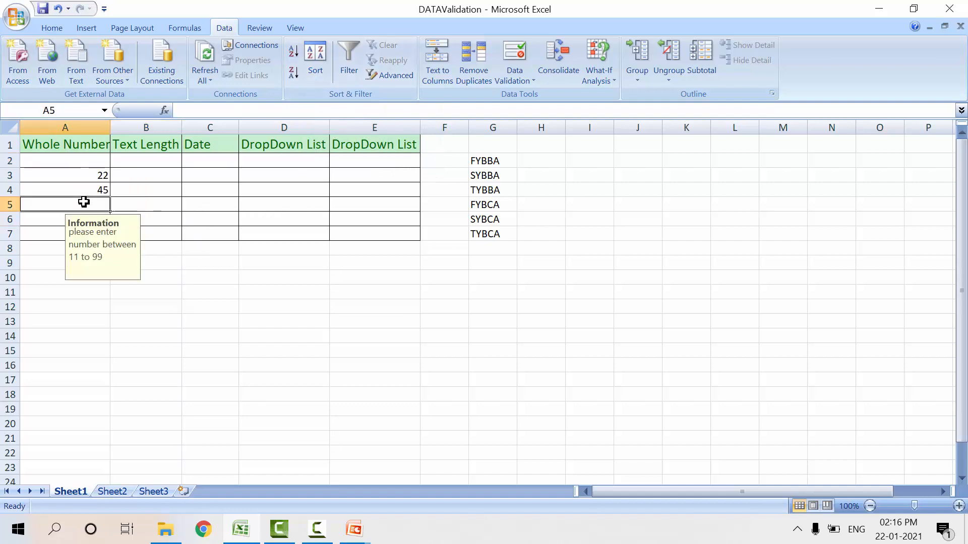
type("8")
key("Return")
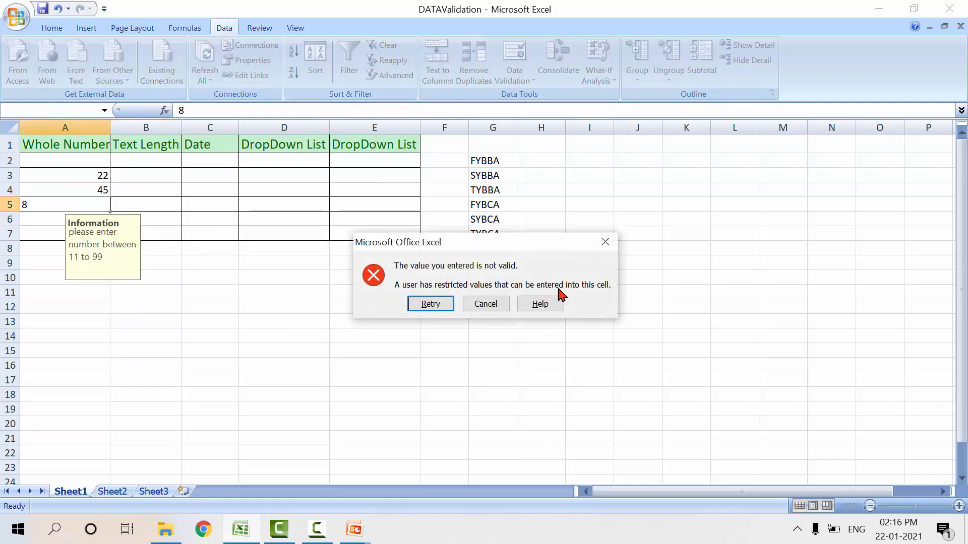
left_click(486, 304)
Set the error alert style of the data validation on cells A2:A7 to Warning.
double_click(79, 158)
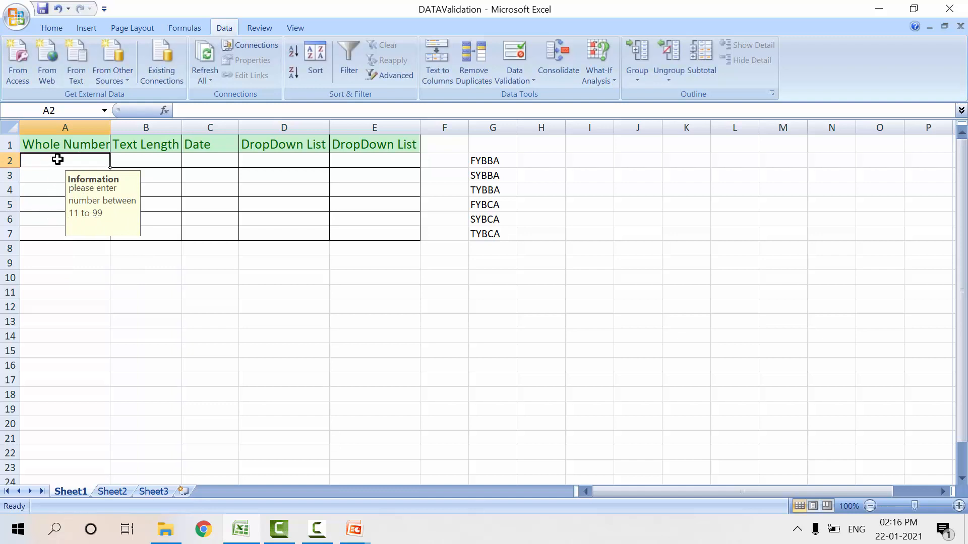
key("shift+Down")
key("shift+Down")
key("shift+Down")
key("shift+Down")
key("shift+Down")
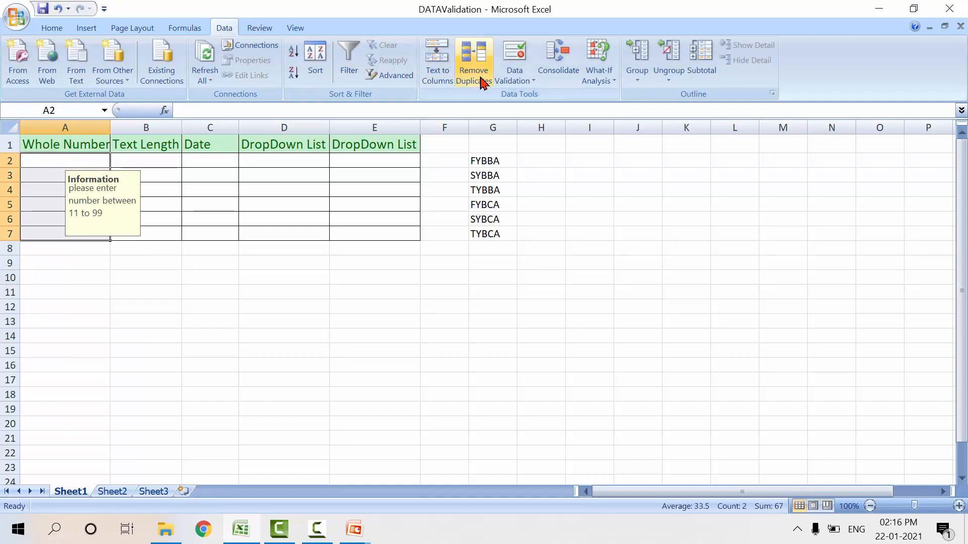
left_click(515, 82)
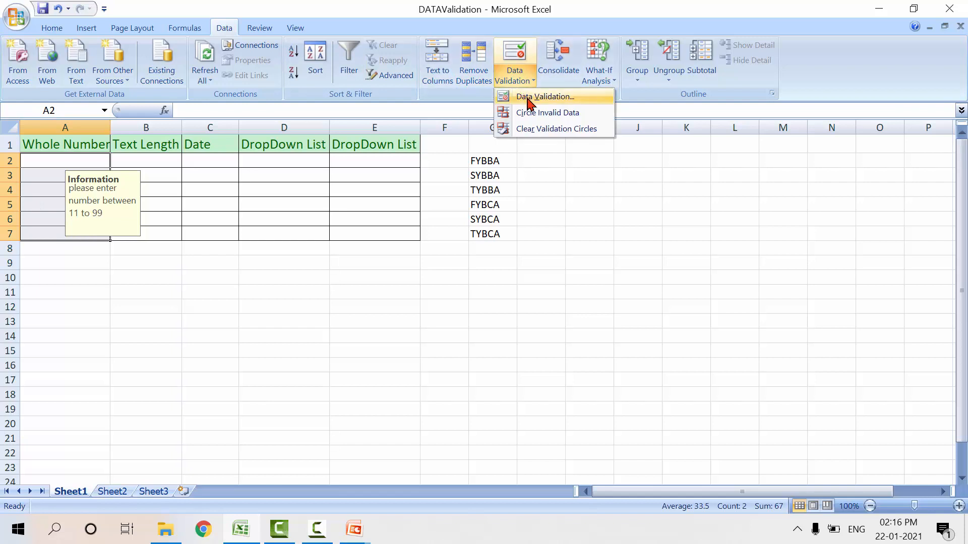
left_click(529, 103)
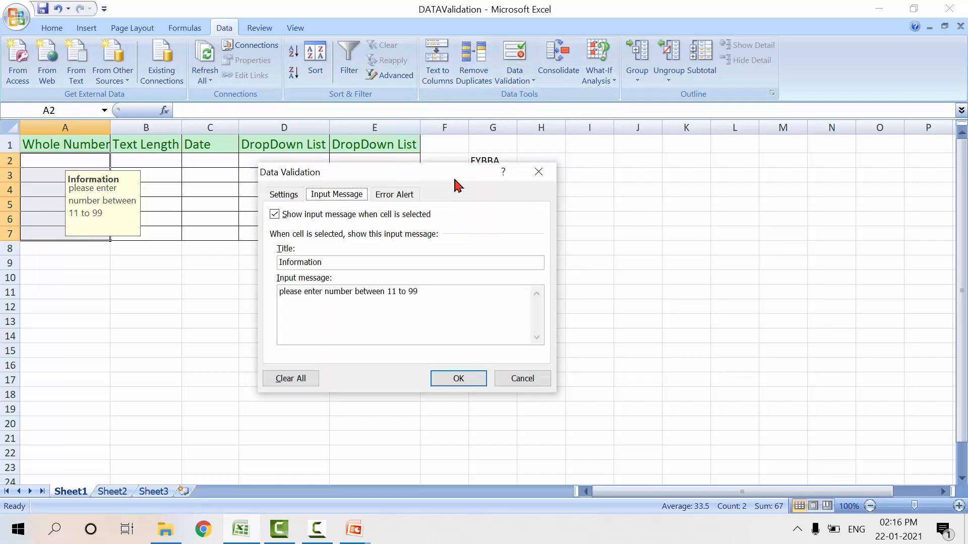
left_click(405, 203)
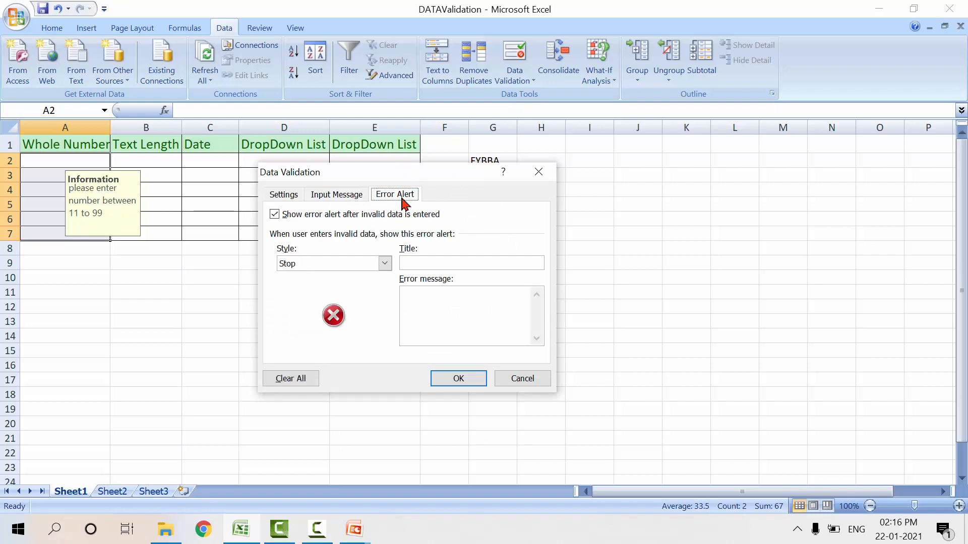
left_click(385, 263)
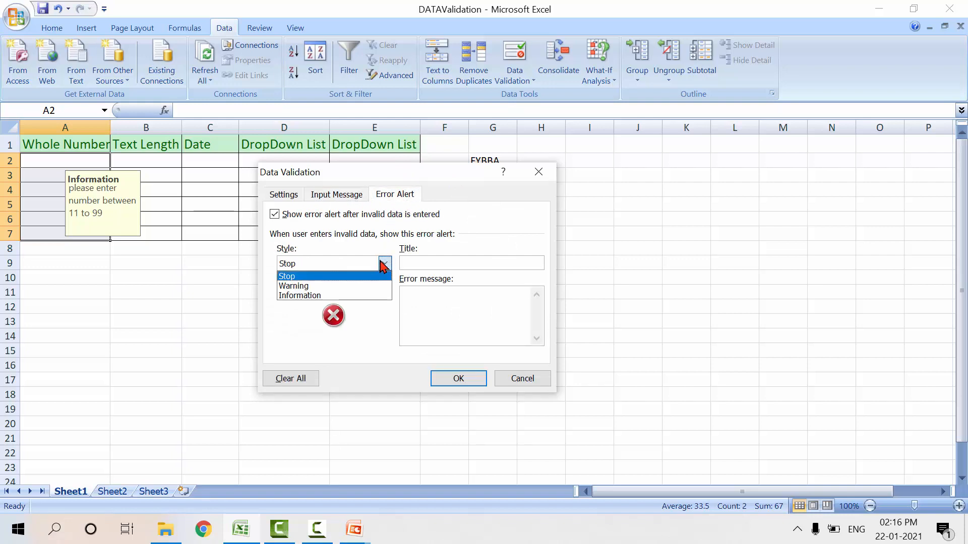
left_click(332, 286)
left_click(386, 265)
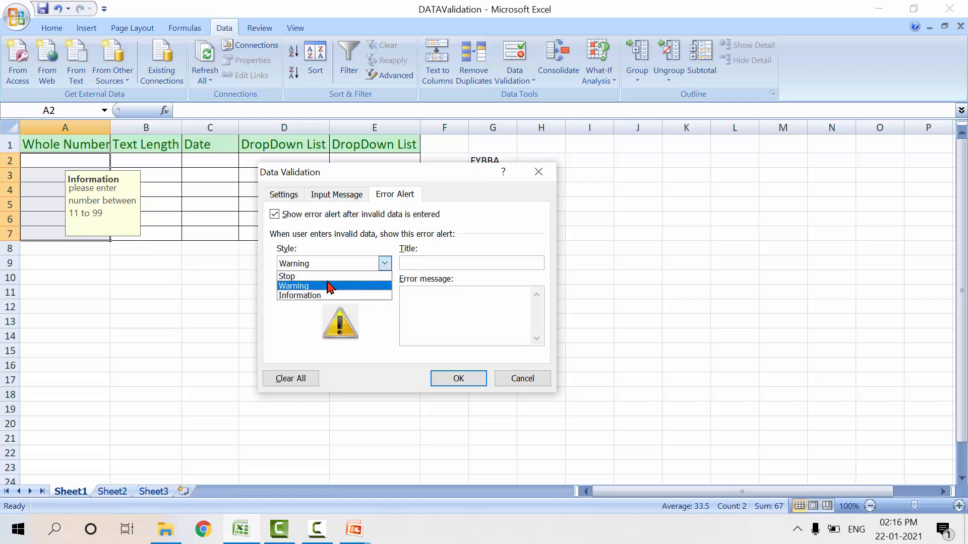
left_click(309, 298)
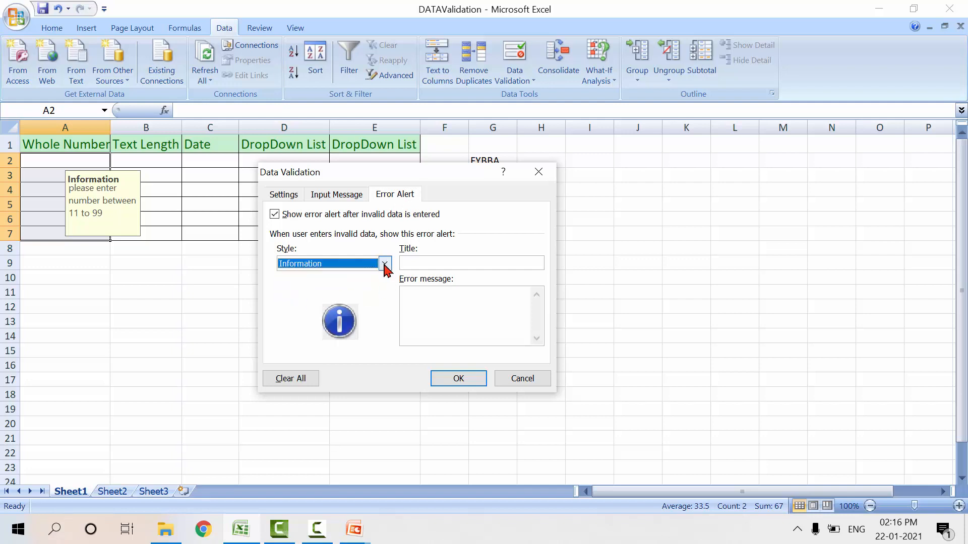
left_click(385, 264)
left_click(301, 286)
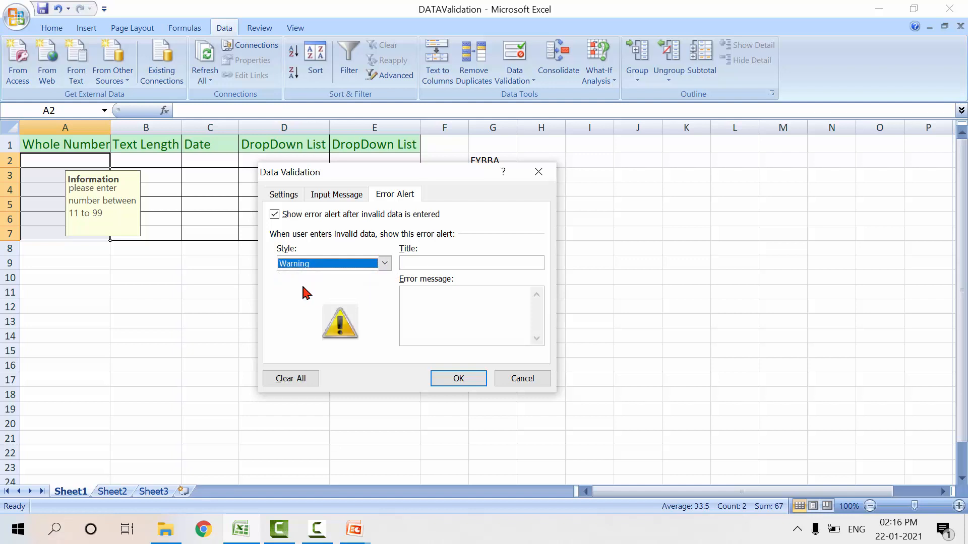
Give the error alert the title "MSG" and the message "wrong input.please refer information", and apply the validation.
left_click(429, 262)
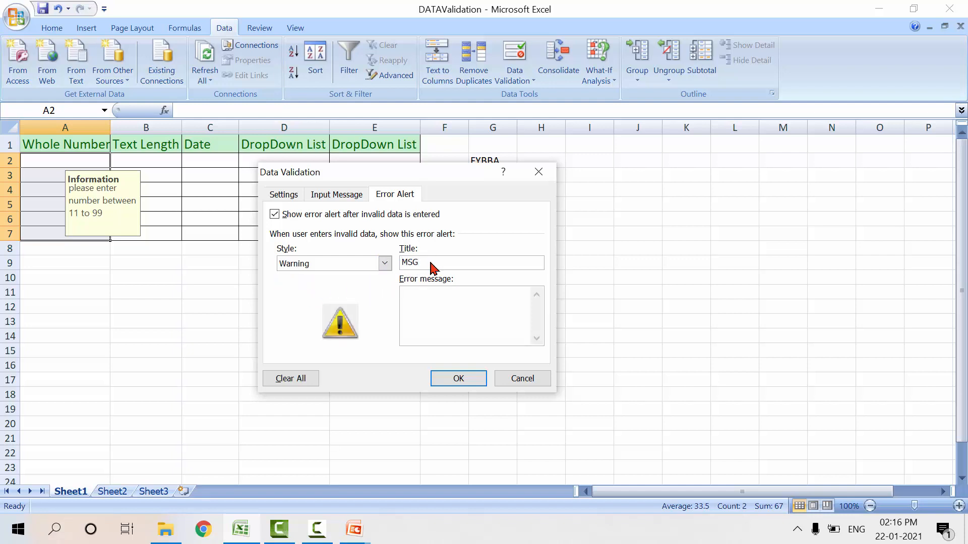
left_click(425, 308)
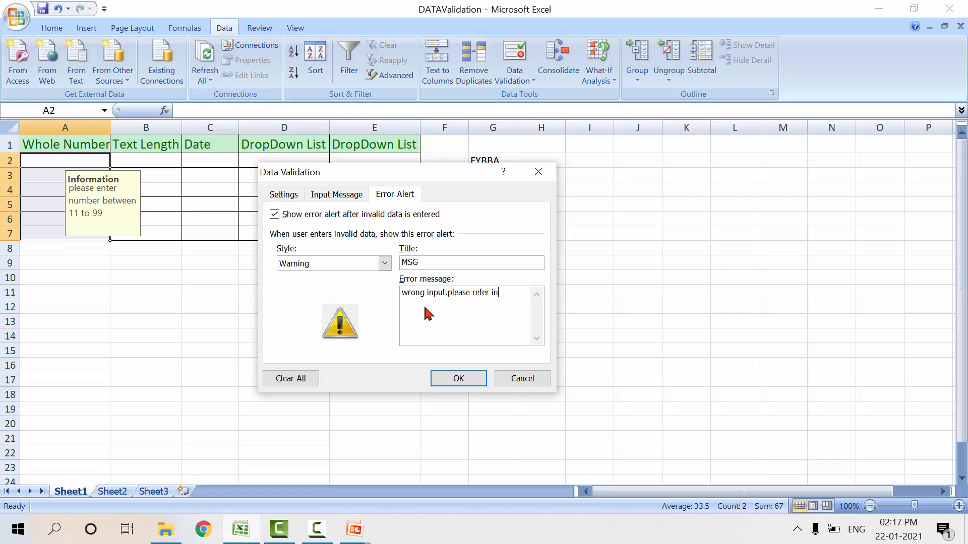
type("on")
left_click(458, 379)
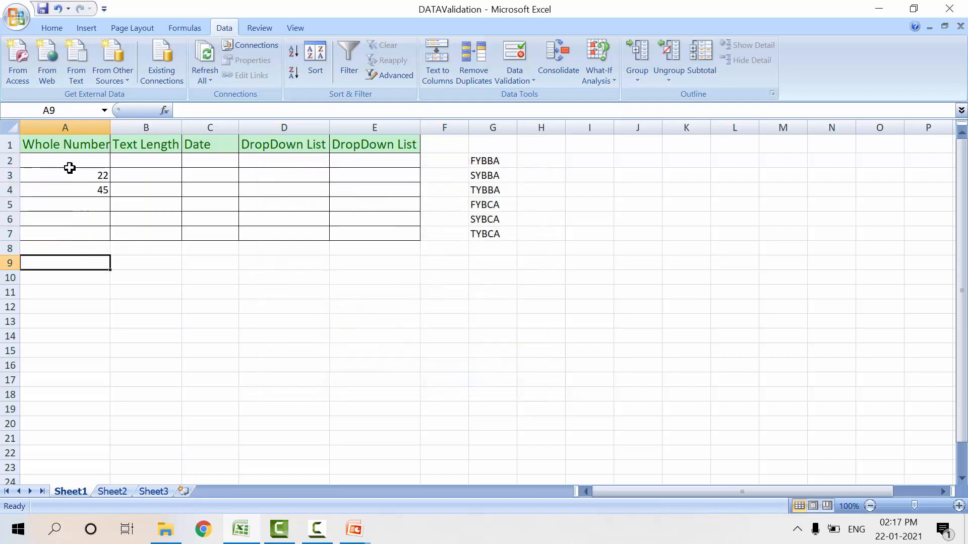
Try to enter the out-of-range value 6 in cell A5 and decline to continue with it.
left_click(86, 207)
type("6")
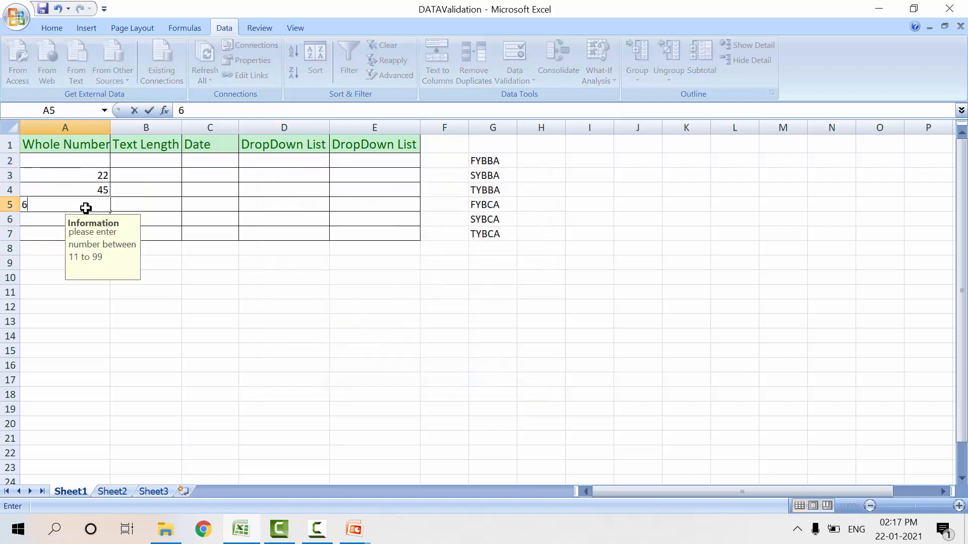
key("Return")
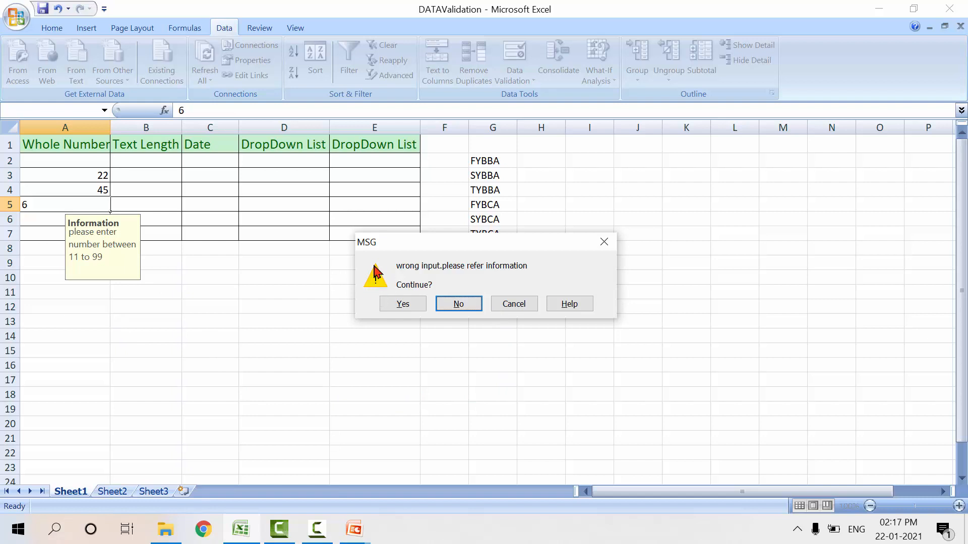
left_click(458, 304)
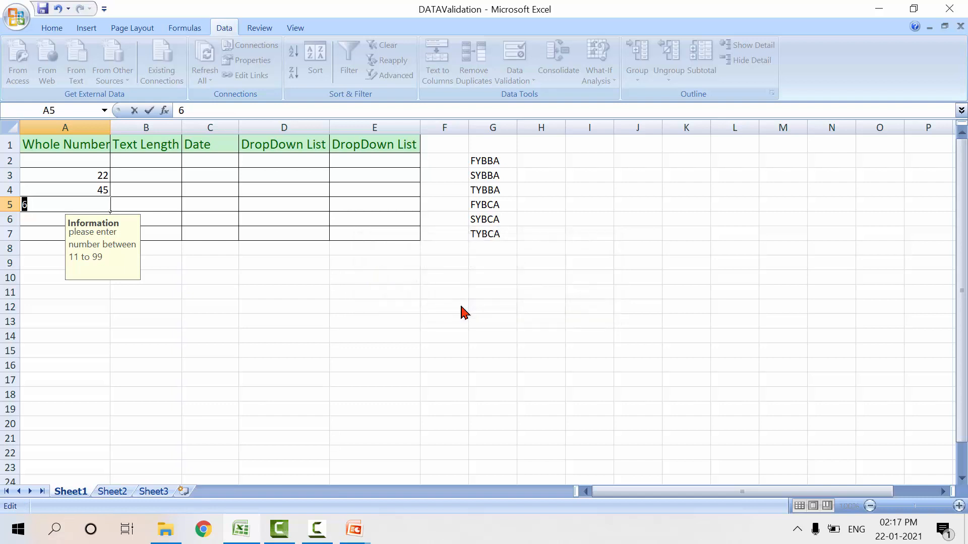
Enter 5 in cell A5 instead and choose to continue despite the warning.
type("5")
key("Return")
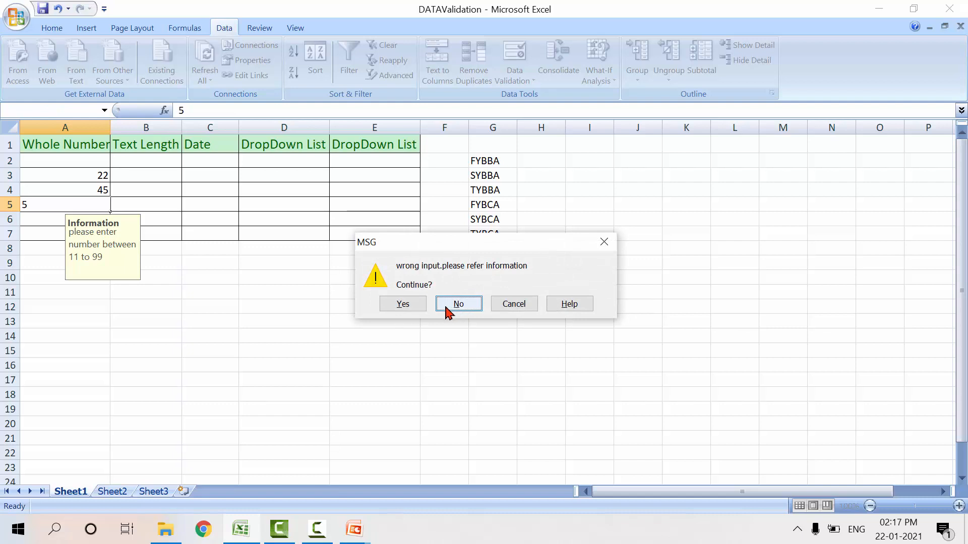
left_click(403, 304)
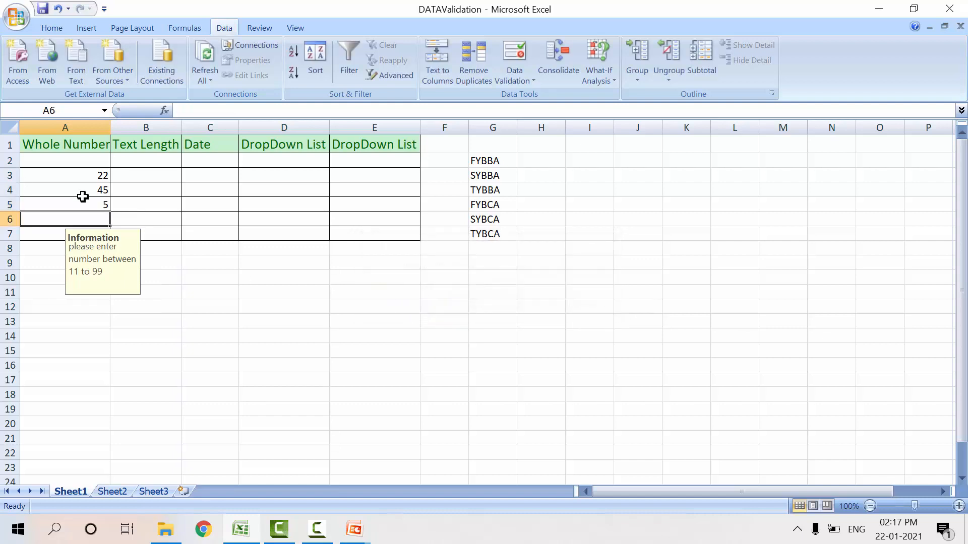
left_click(166, 319)
left_click(93, 234)
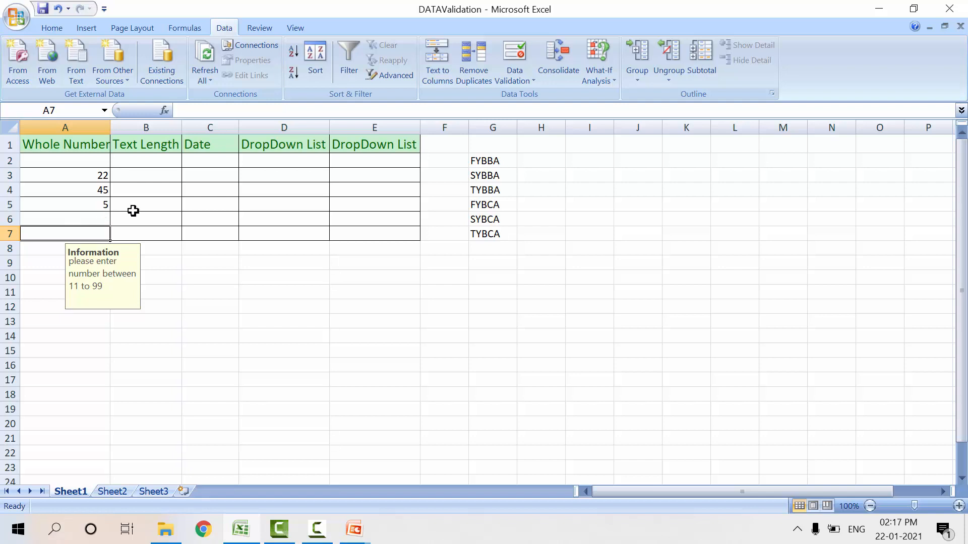
left_click(269, 347)
Open data validation for the Text Length cells B2:B7 and allow Text length as the criterion.
left_click(145, 160)
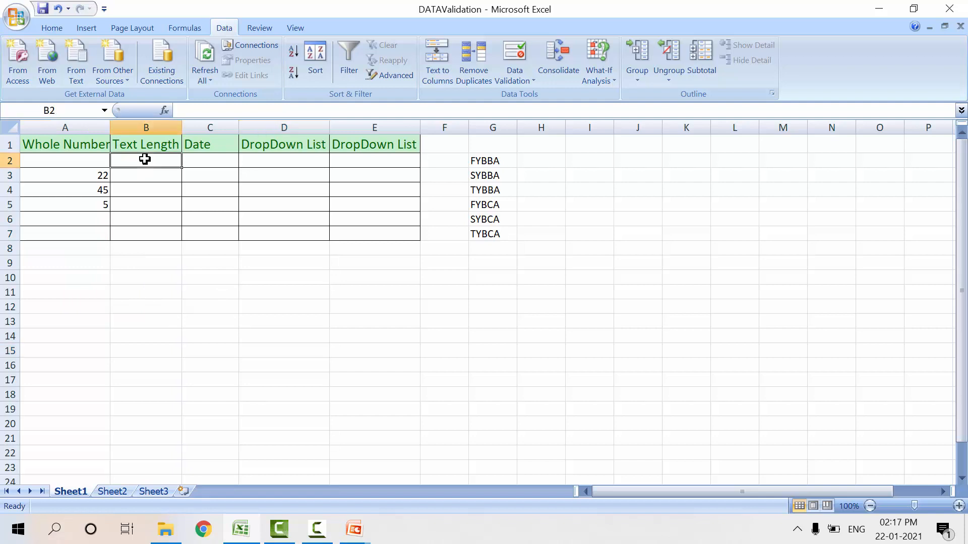
left_click_drag(144, 159, 155, 239)
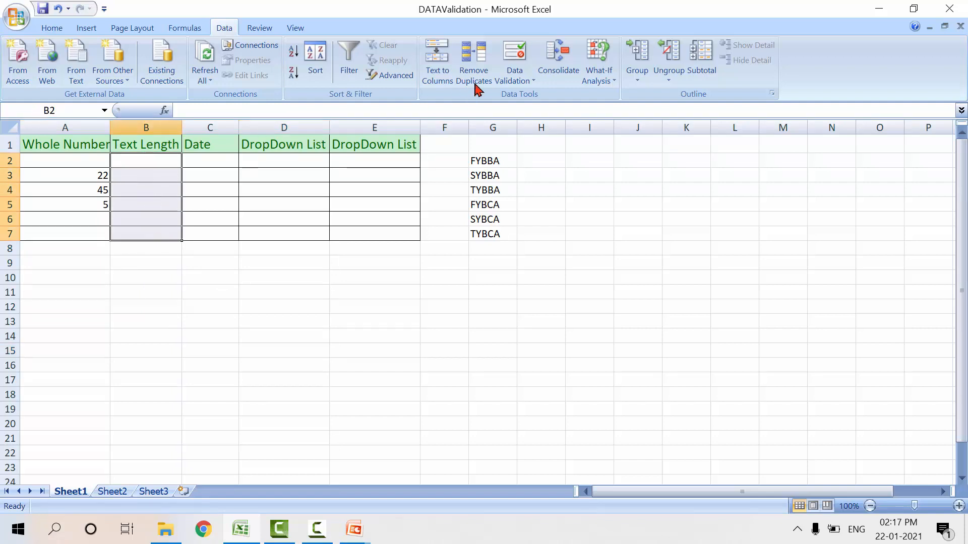
left_click(523, 79)
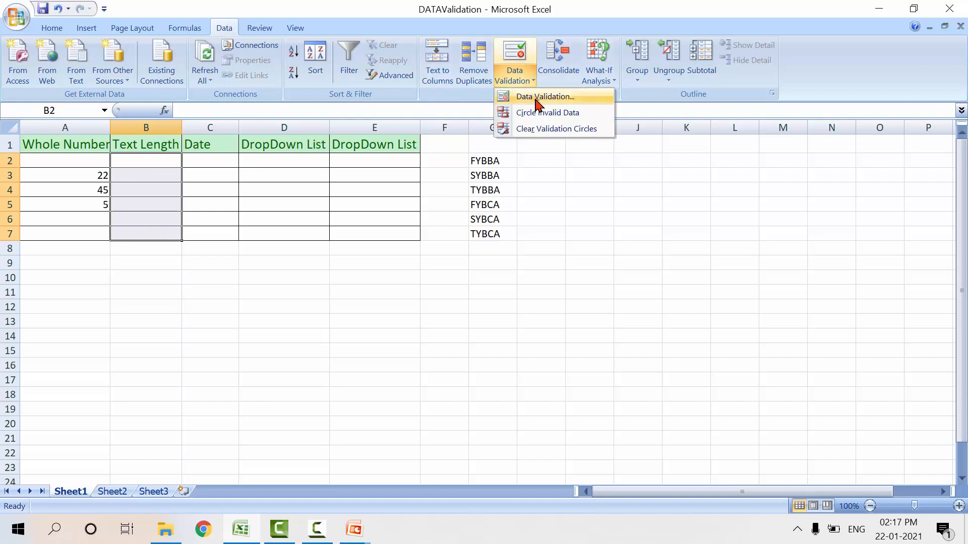
left_click(537, 97)
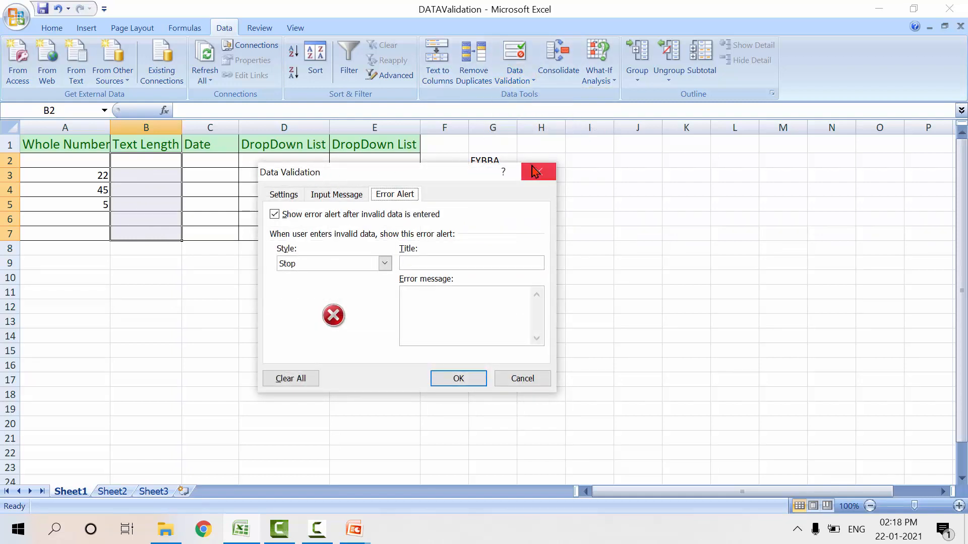
left_click(279, 198)
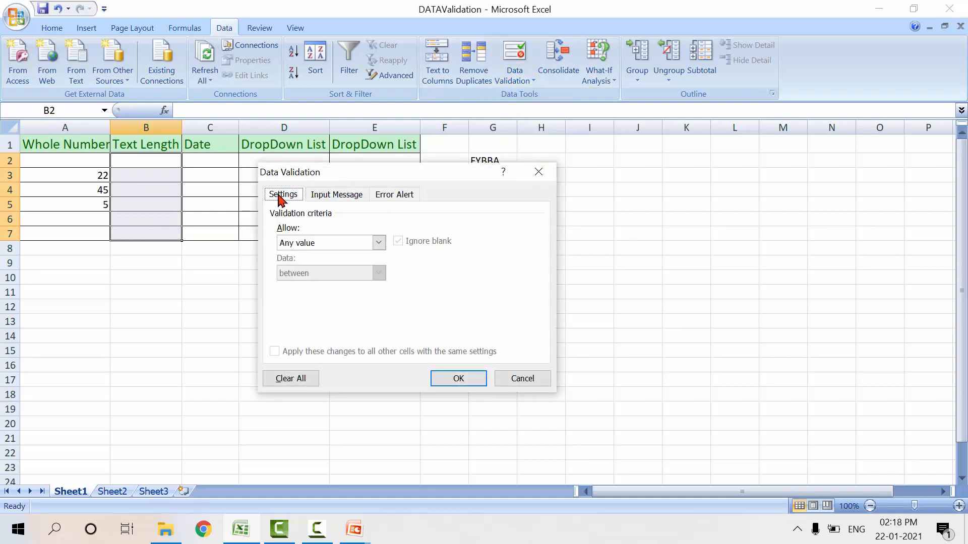
left_click(379, 244)
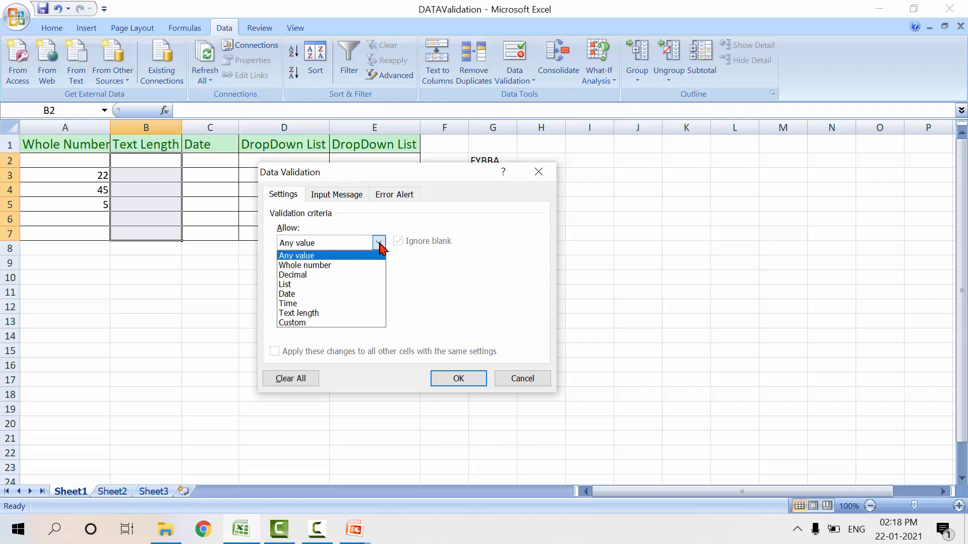
left_click(301, 314)
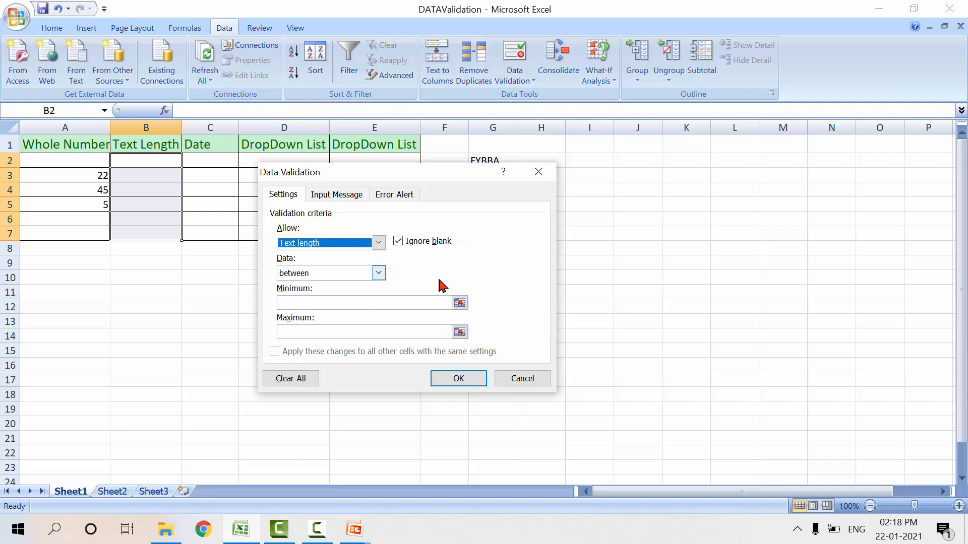
Set the allowed text length to between 1 and 5 characters and apply the rule.
left_click(354, 305)
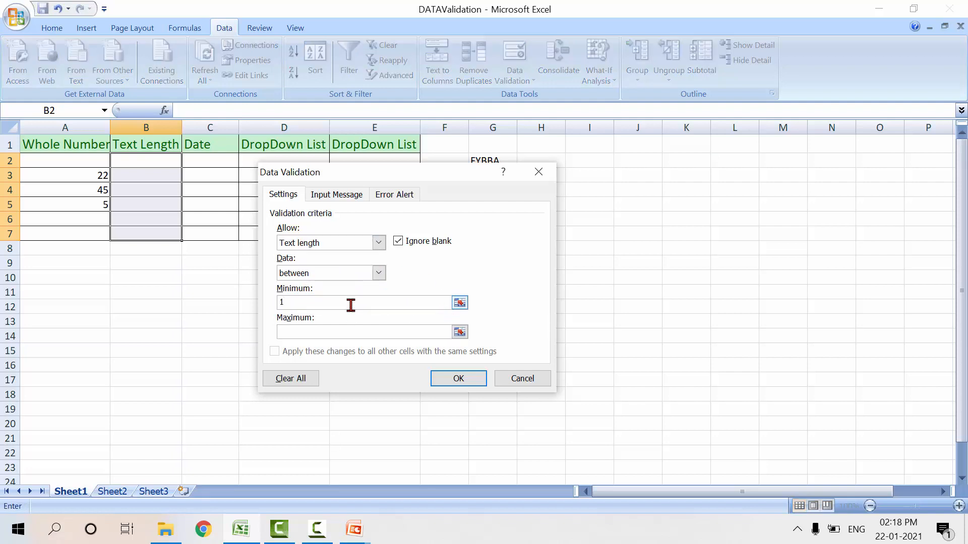
left_click(298, 332)
left_click(936, 349)
type("5")
key("BackSpace")
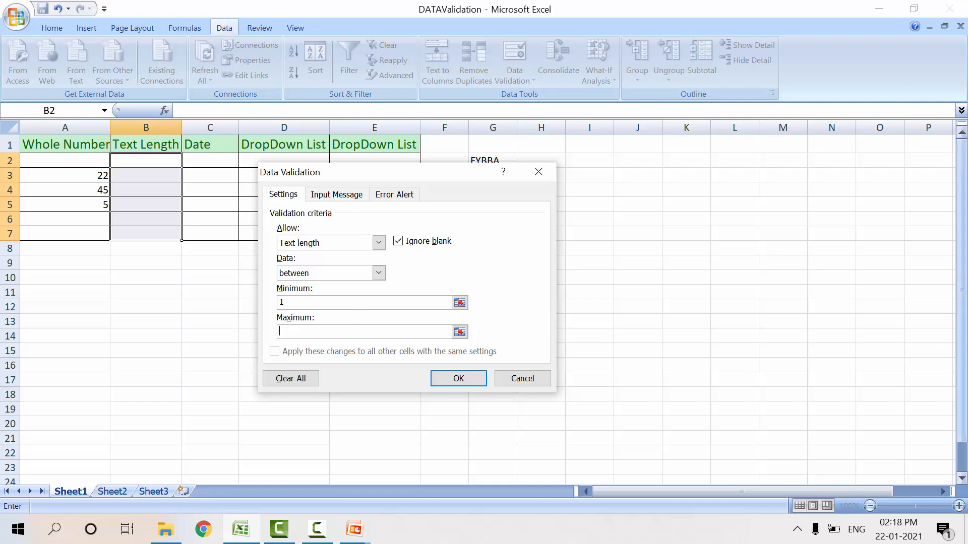
left_click(469, 380)
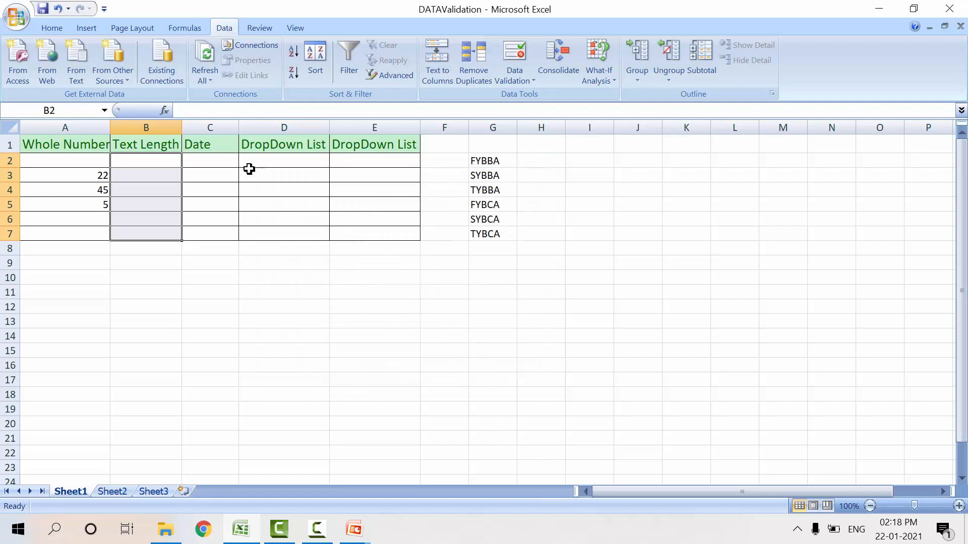
Test the text length rule by entering "qqqqq" in cell B2.
left_click(161, 160)
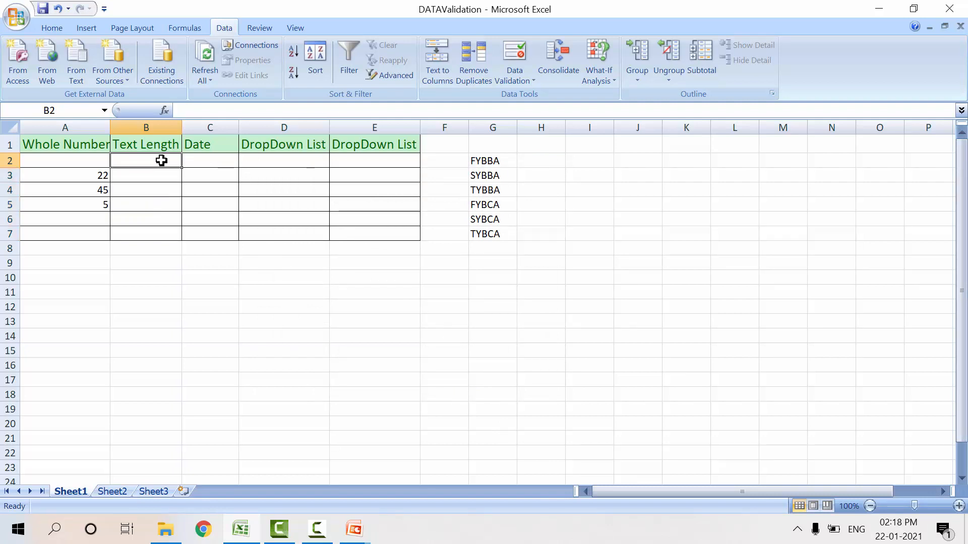
type("qqqqq")
key("Return")
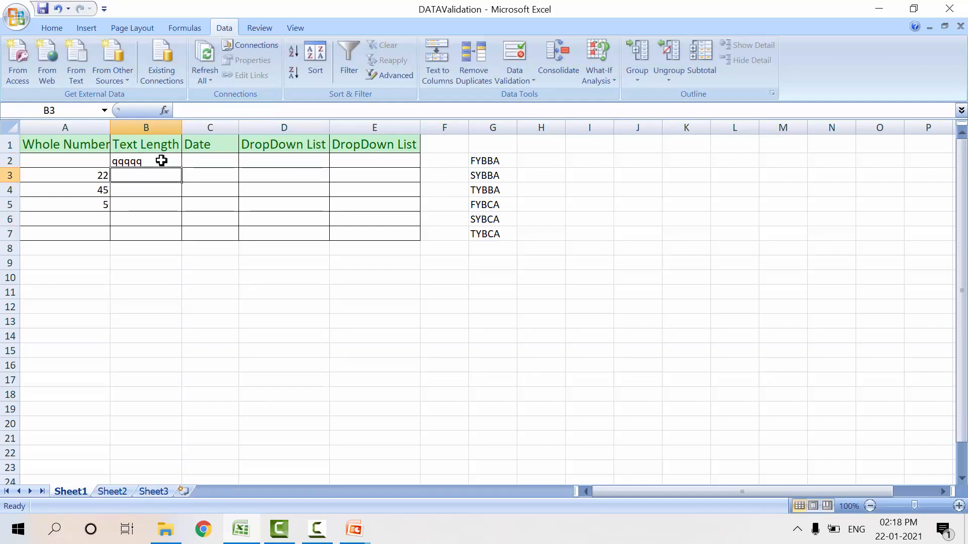
Try the overlong text "qwerty" in cell B3, and retry the entry with "r".
type("qwe")
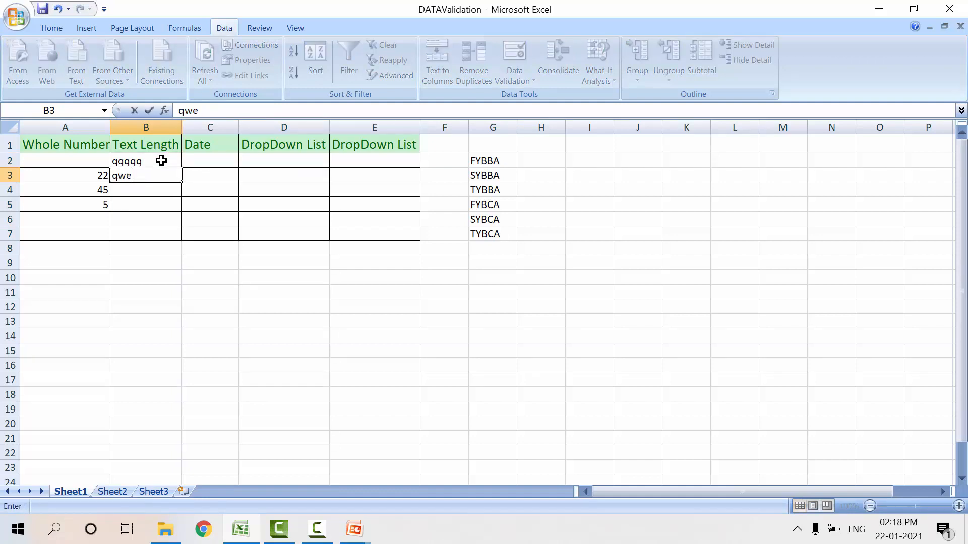
type("rty")
key("Return")
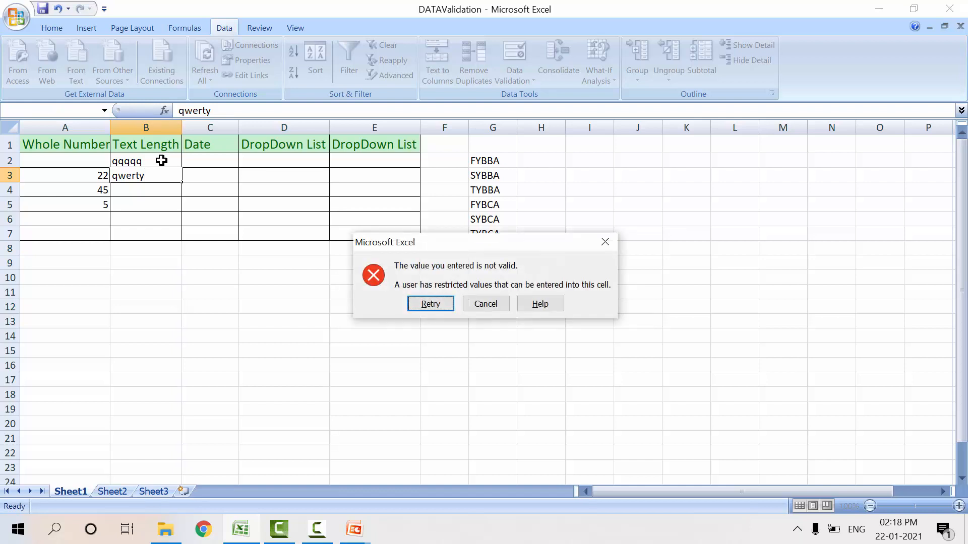
left_click(426, 305)
type("r")
key("Return")
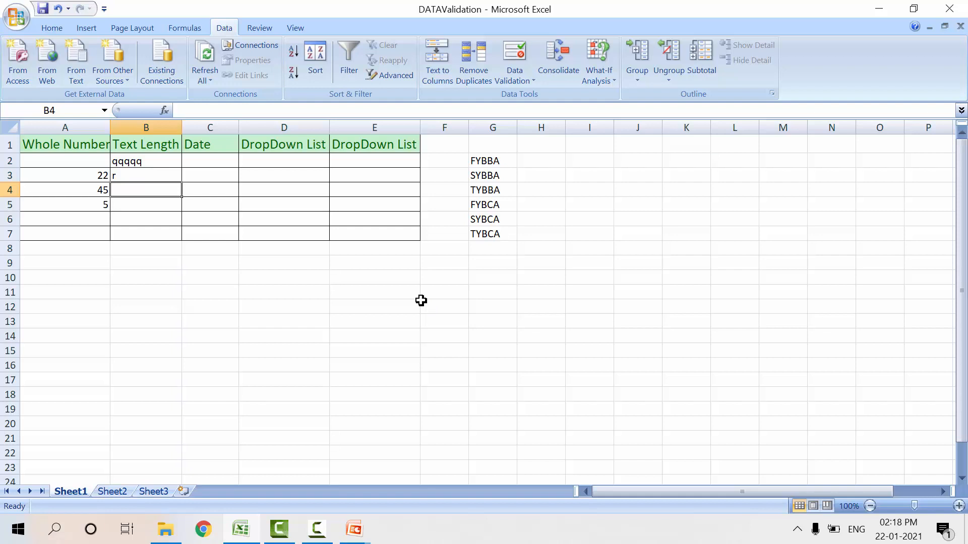
Open data validation for the Date cells C2:C7 and allow Date as the criterion.
left_click(211, 160)
left_click_drag(211, 160, 213, 238)
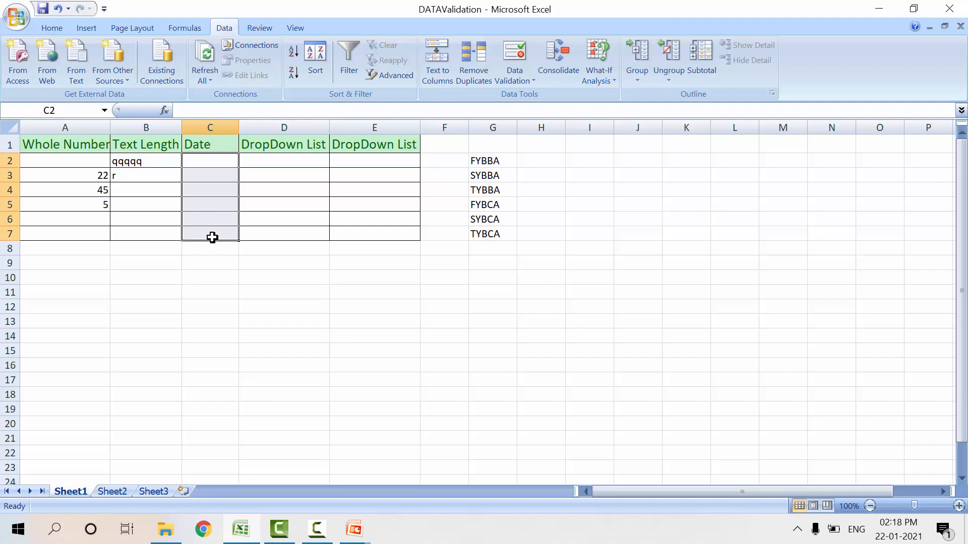
left_click(522, 77)
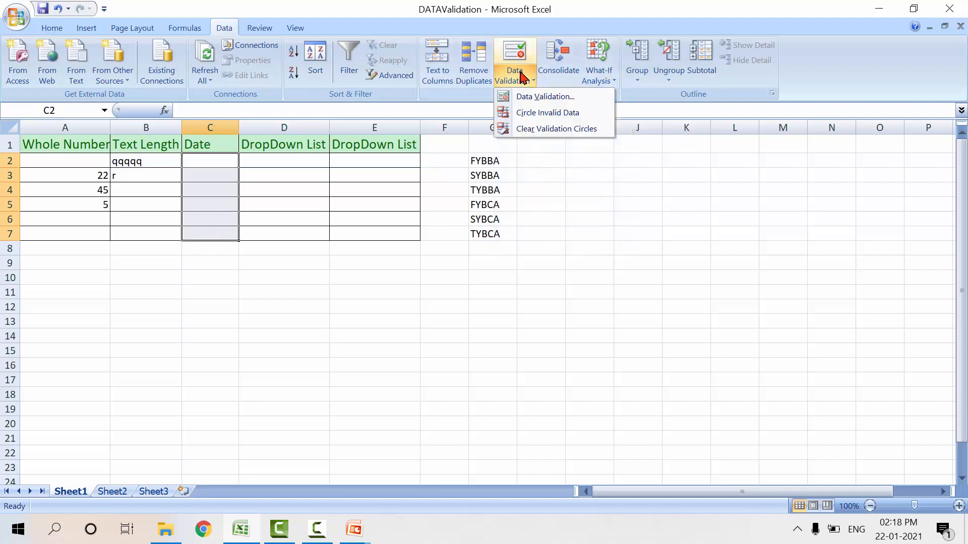
left_click(536, 98)
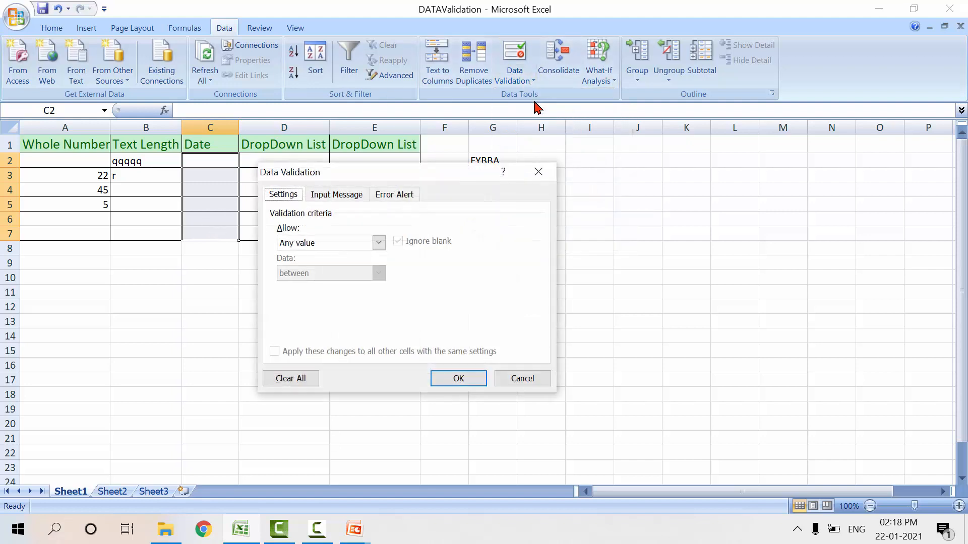
left_click(334, 244)
left_click(301, 295)
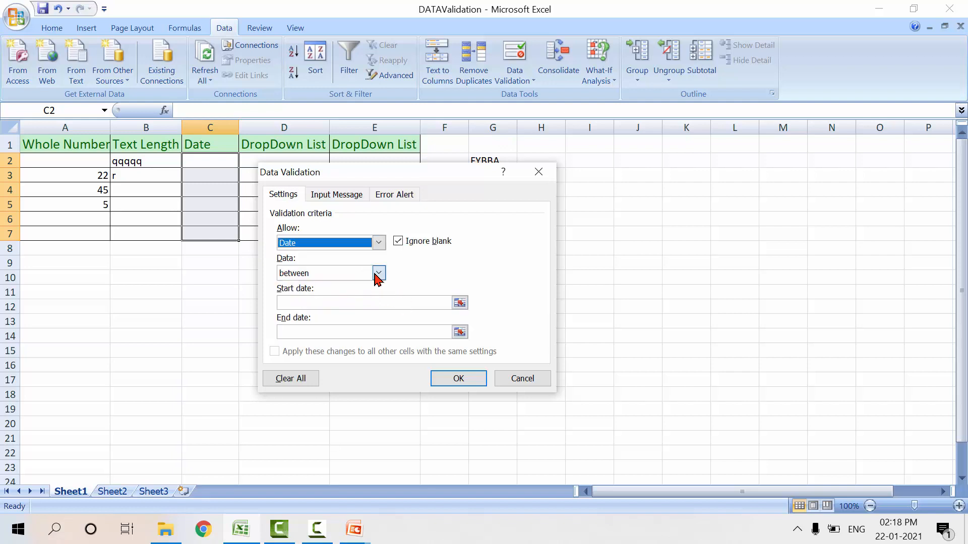
left_click(378, 272)
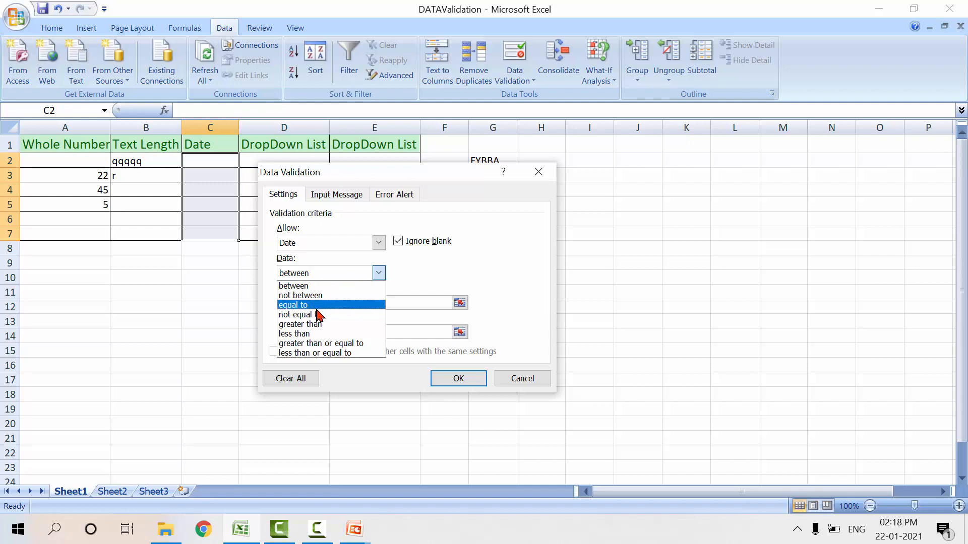
left_click(305, 325)
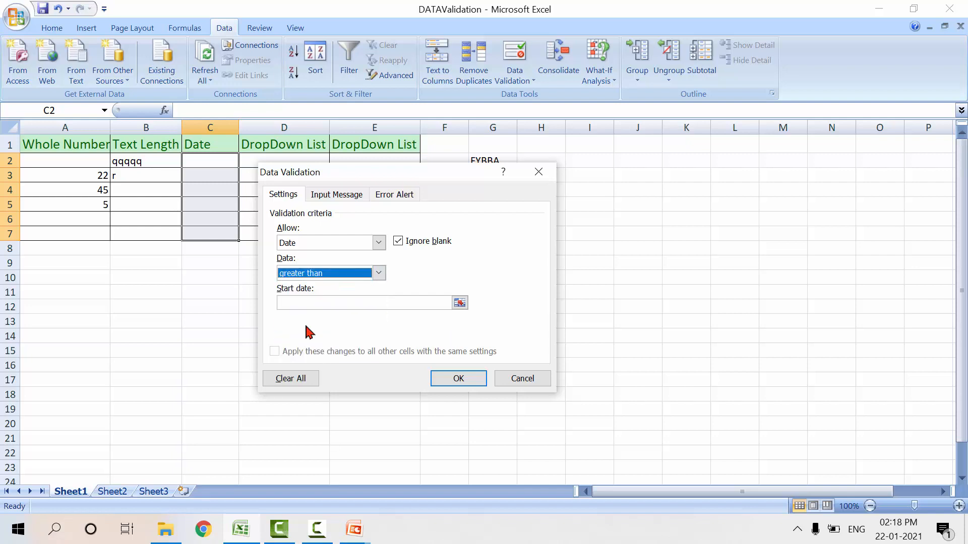
left_click(377, 275)
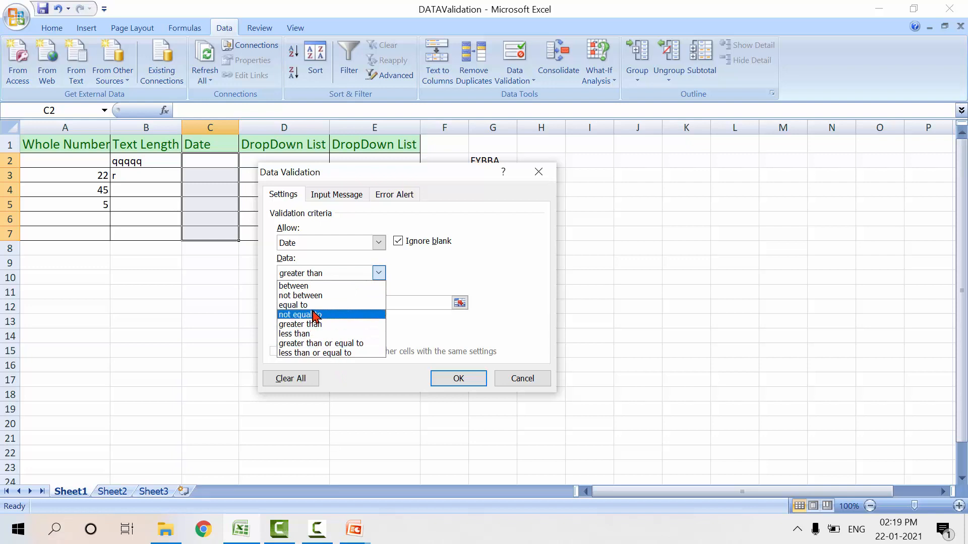
left_click(307, 286)
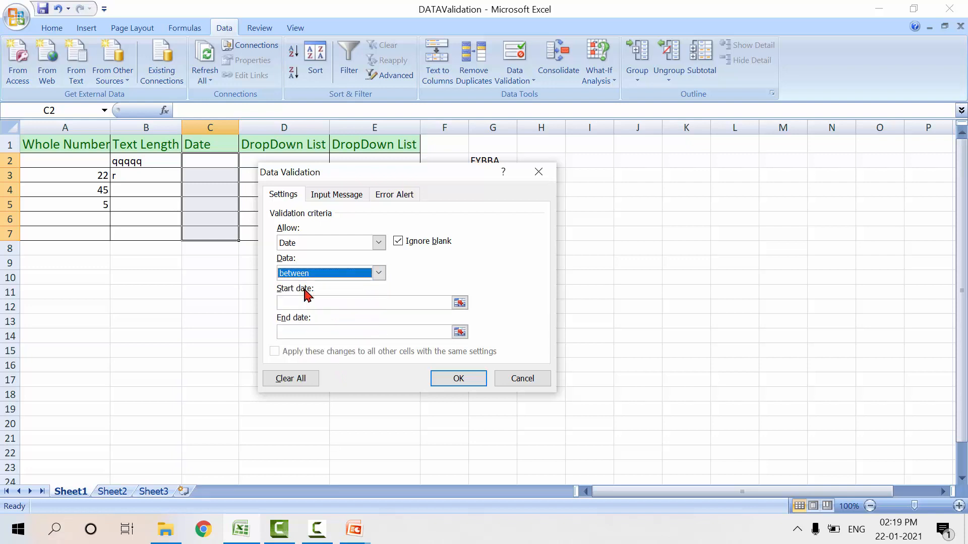
Set the allowed start date to 1/1/2021 and the end date to 2/2/2021, and apply the rule.
left_click(406, 301)
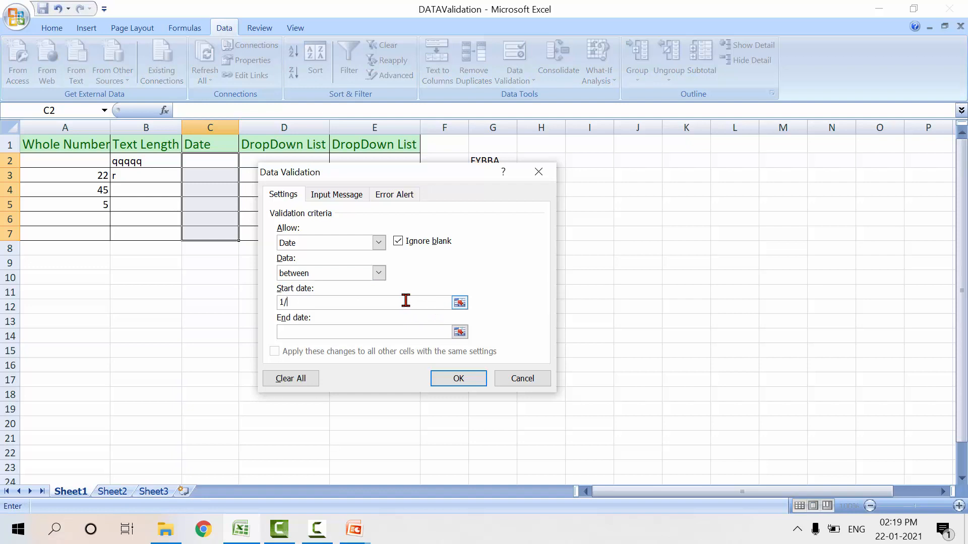
type("1/1/2021")
left_click(350, 332)
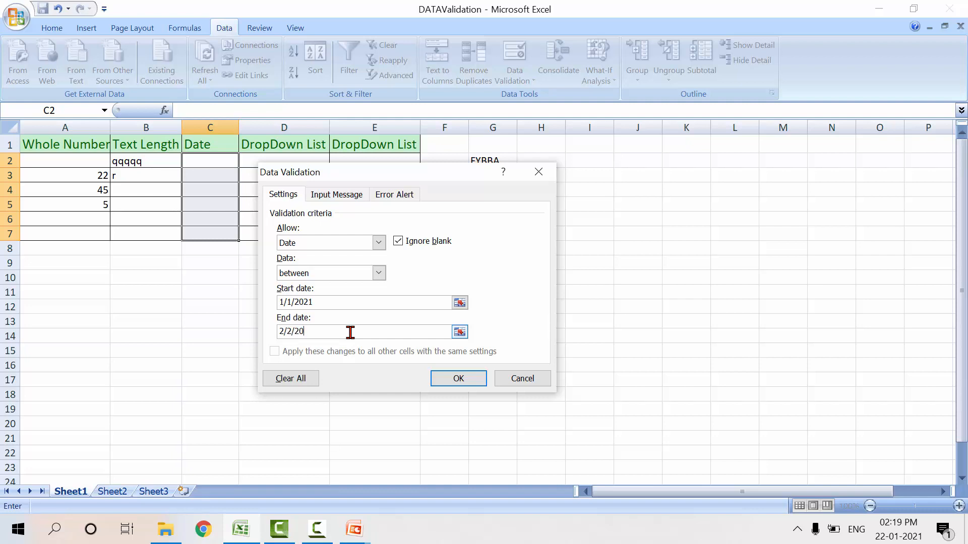
type("2/2/2021")
left_click(456, 380)
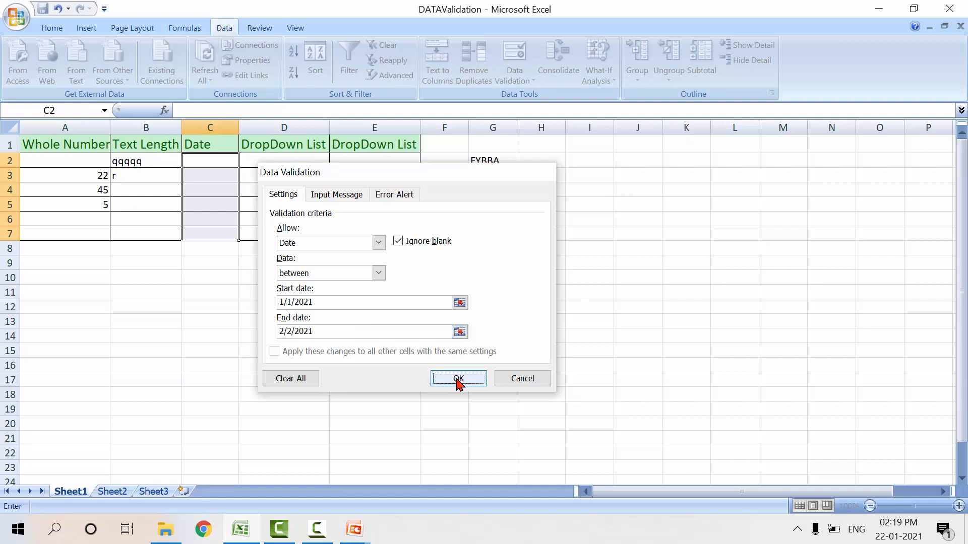
Test the date rule by entering the out-of-range date 3/3/2021 in cell C2, and cancel the entry.
left_click(214, 157)
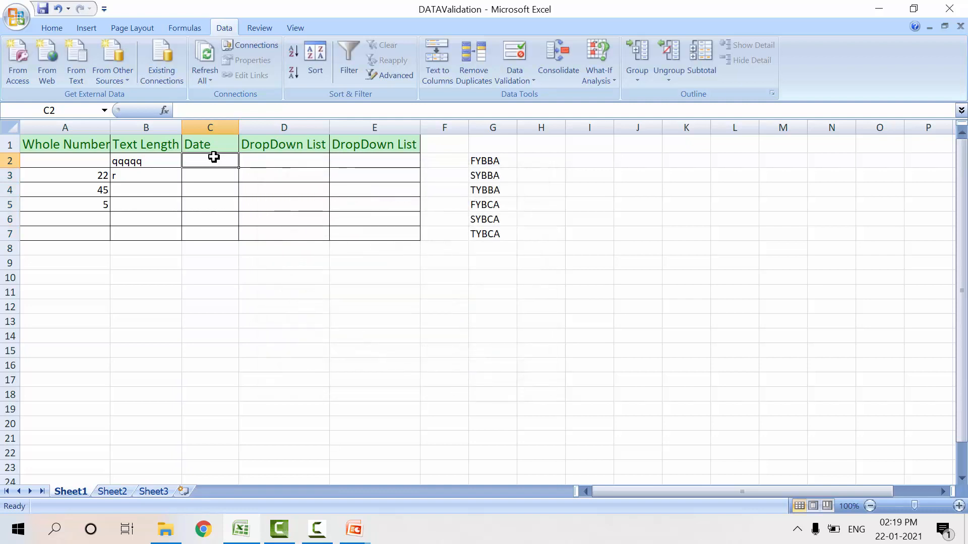
type("3/3/2021")
key("Return")
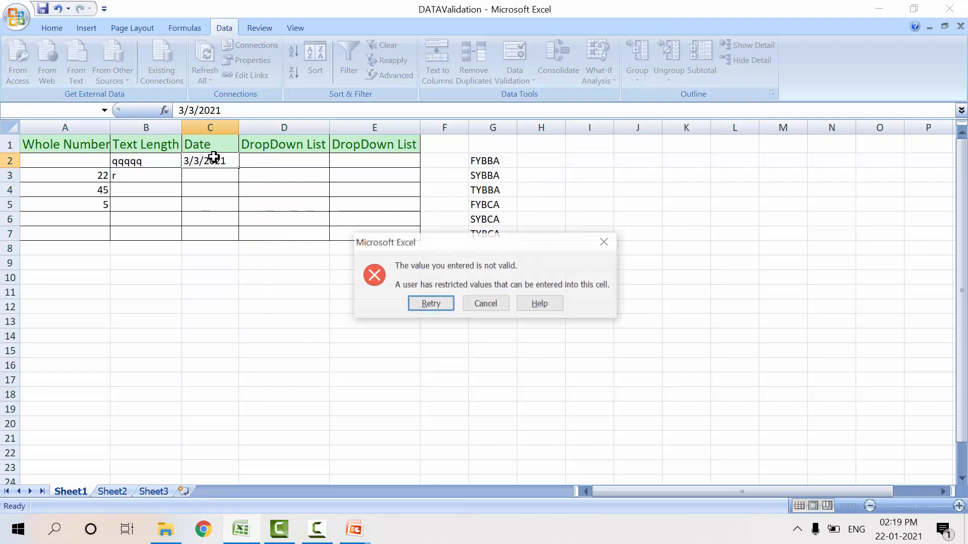
left_click(486, 304)
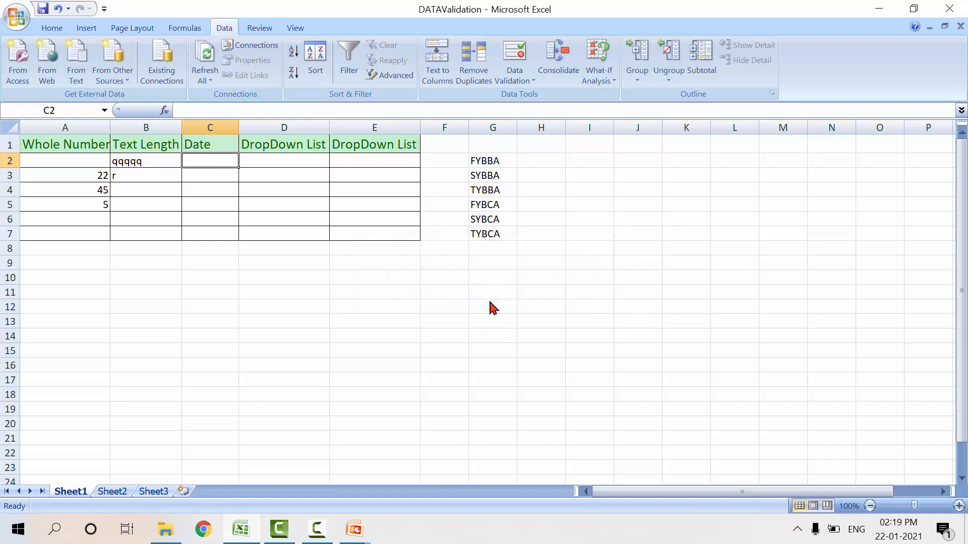
left_click(224, 186)
Open data validation for the first DropDown List column's cells D2:D7.
left_click(277, 158)
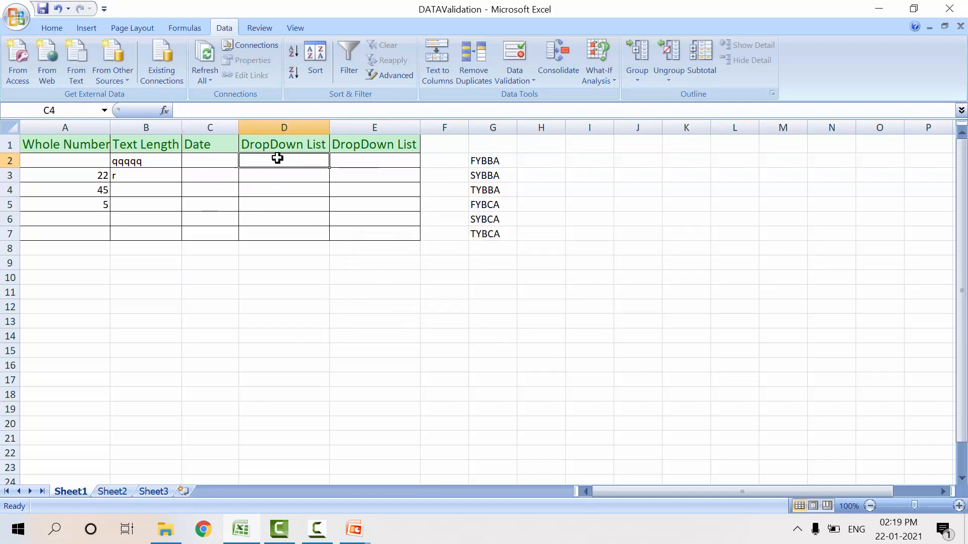
left_click_drag(277, 159, 291, 237)
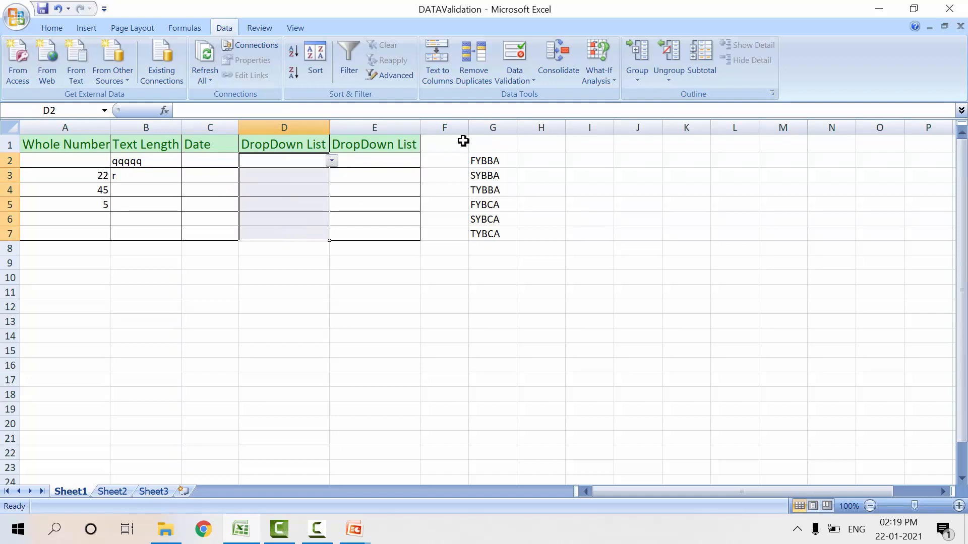
left_click(518, 85)
left_click(526, 101)
left_click_drag(462, 175, 547, 148)
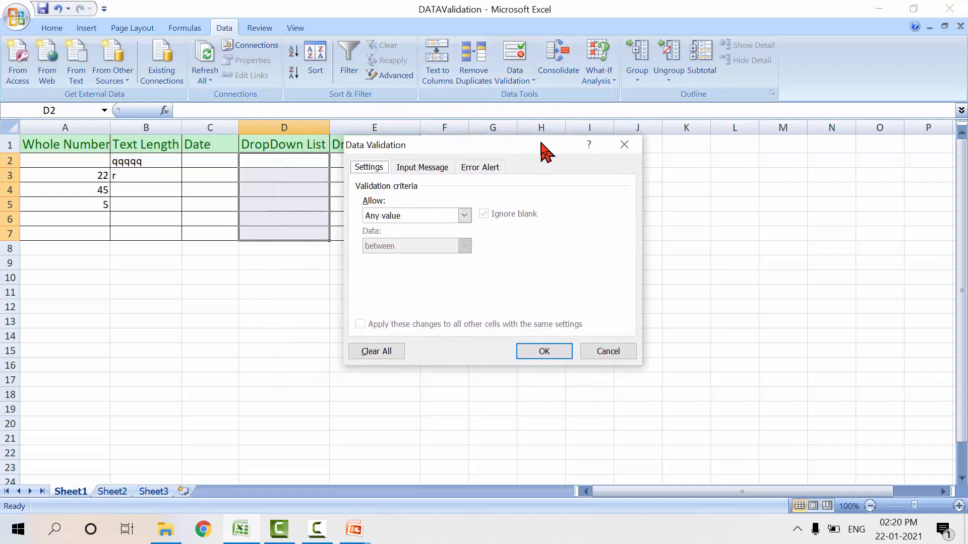
Allow a List with the typed source FYBBA,SYBBA,TYBBA and apply the rule to D2:D7.
left_click(465, 215)
left_click(372, 260)
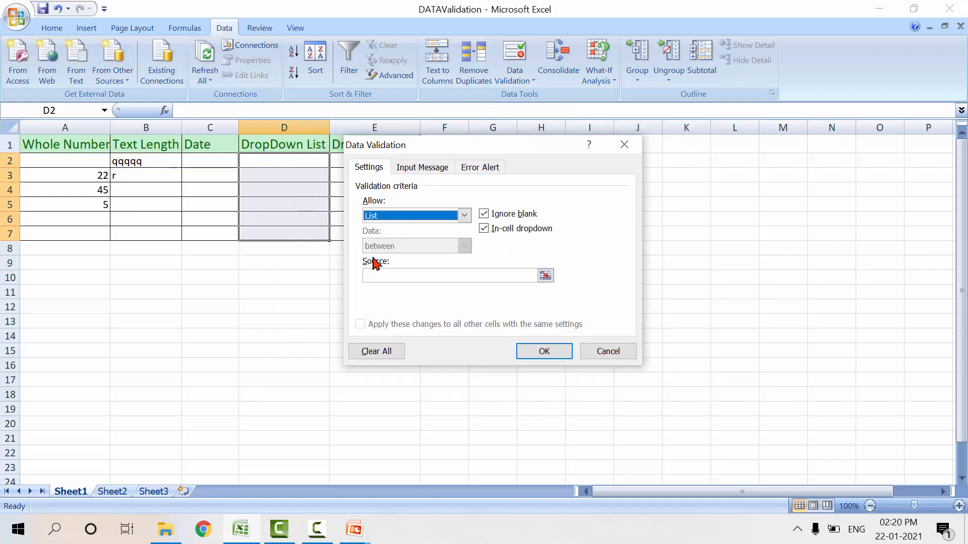
left_click(374, 280)
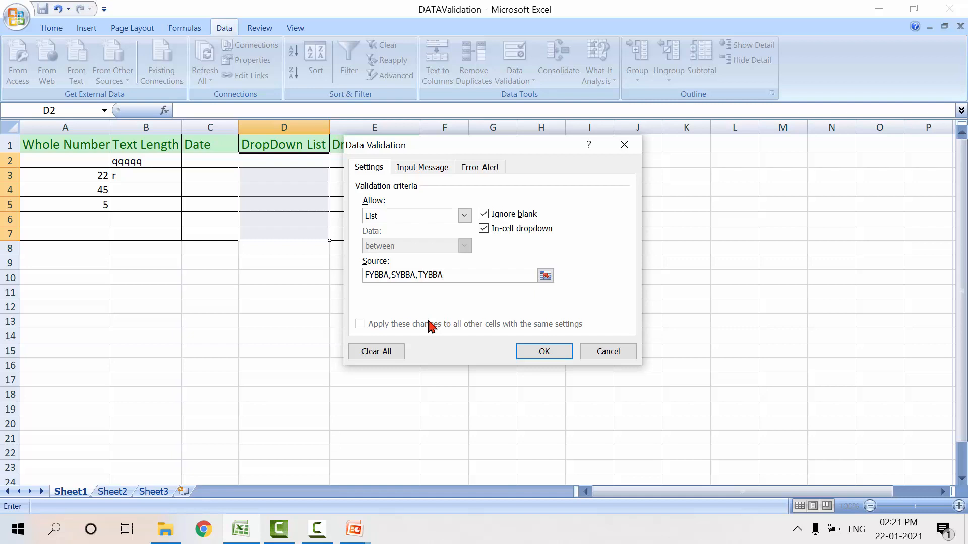
left_click(535, 349)
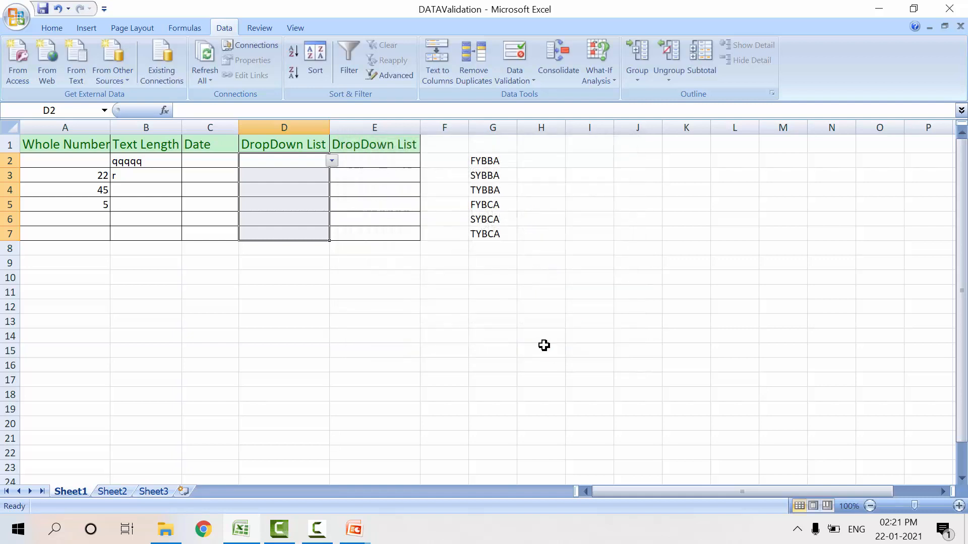
left_click(320, 304)
Choose FYBBA in cell D2, SYBBA in D3 and TYBBA in D4 from their dropdown lists.
left_click(310, 164)
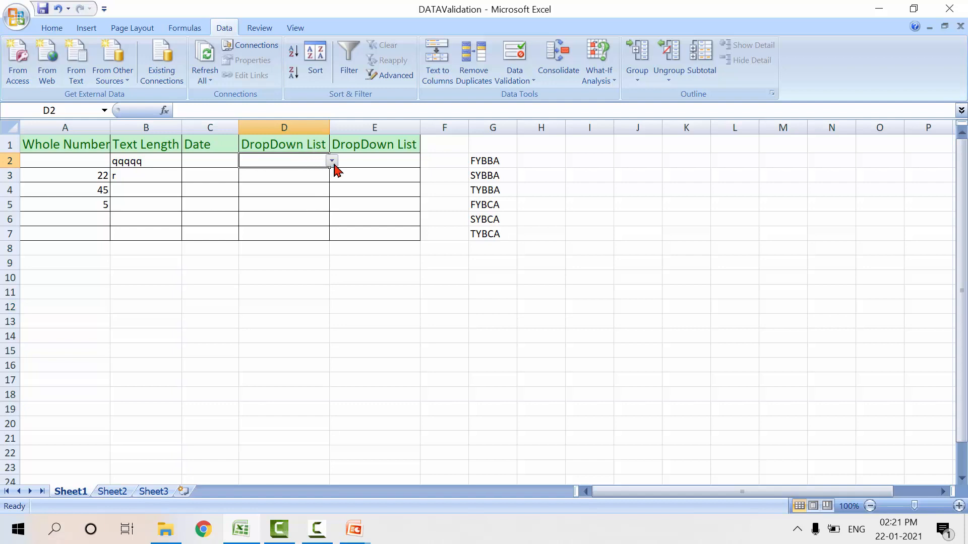
left_click(333, 163)
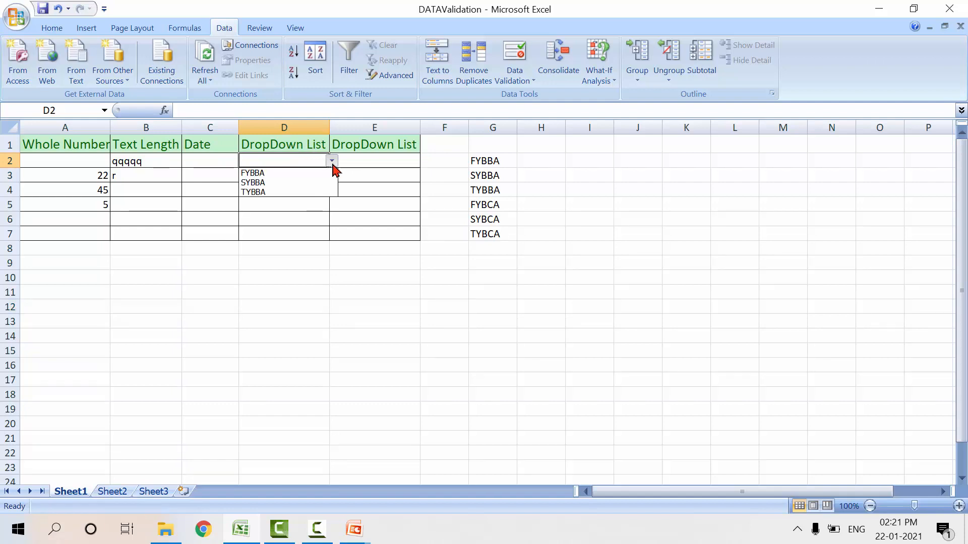
left_click(261, 177)
left_click(305, 174)
left_click(333, 175)
left_click(273, 194)
left_click(288, 191)
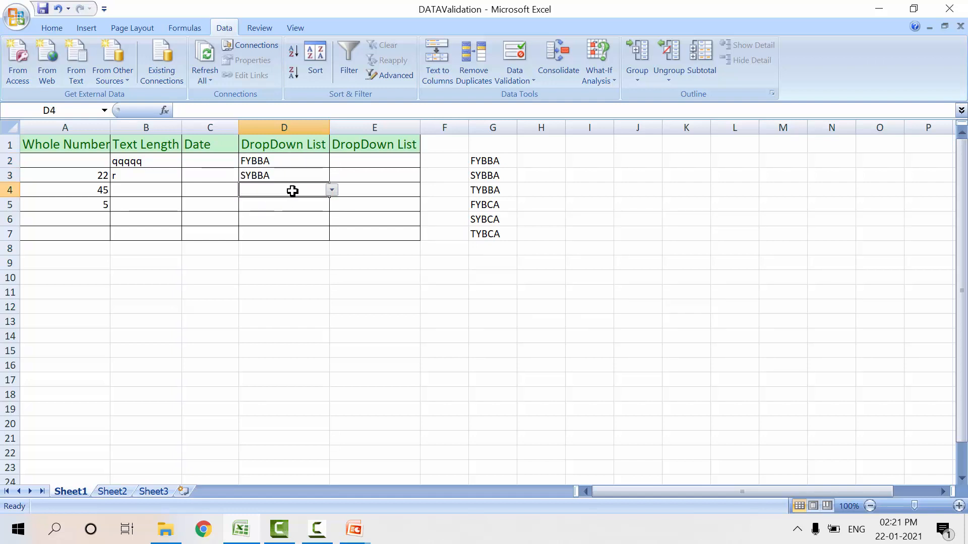
left_click(331, 192)
left_click(258, 227)
left_click(331, 190)
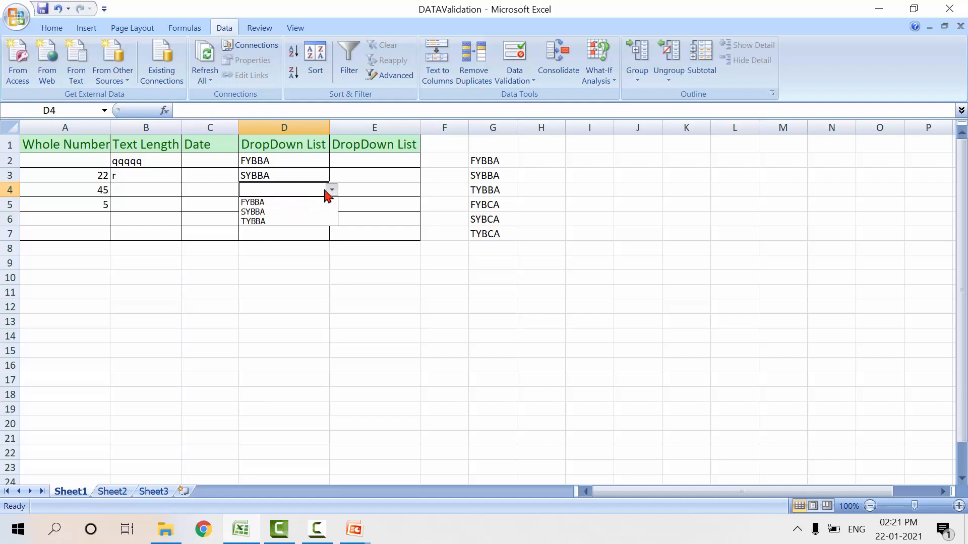
left_click(267, 222)
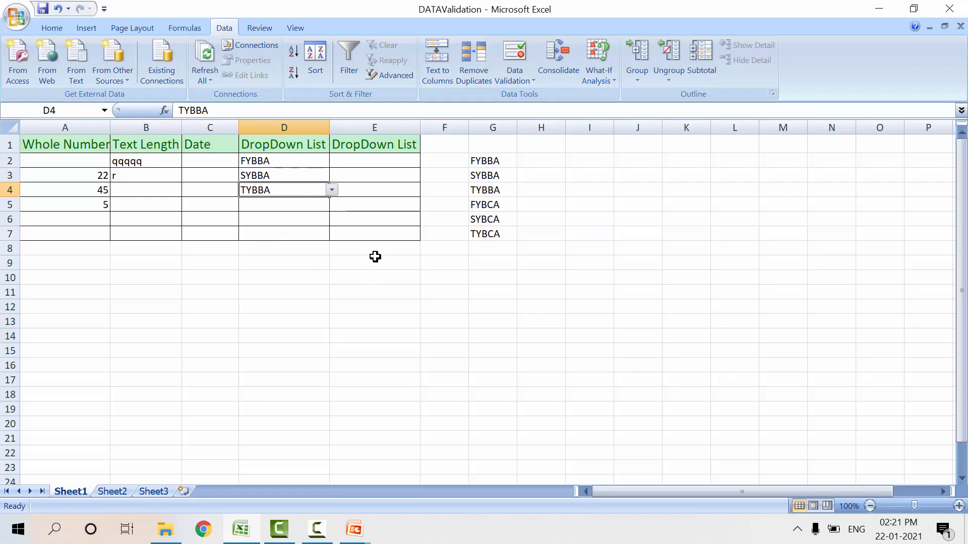
left_click(373, 272)
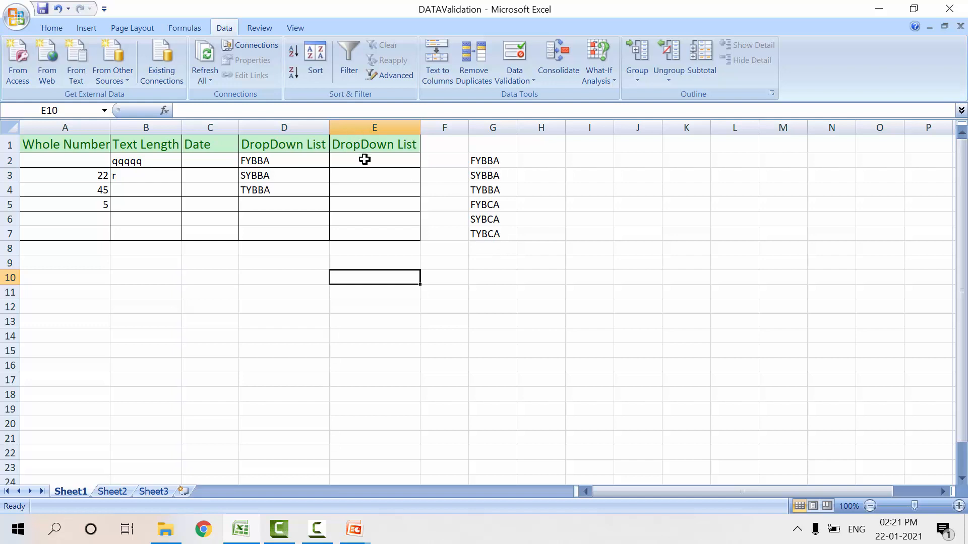
Open data validation for the second DropDown List column's cells E2:E7 and allow List as the criterion.
left_click_drag(364, 159, 371, 234)
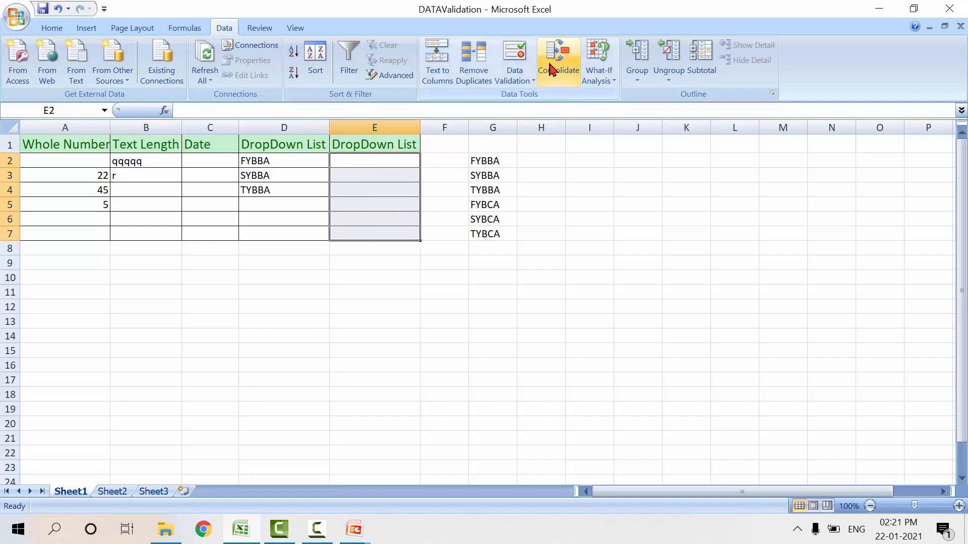
left_click(523, 76)
left_click(535, 97)
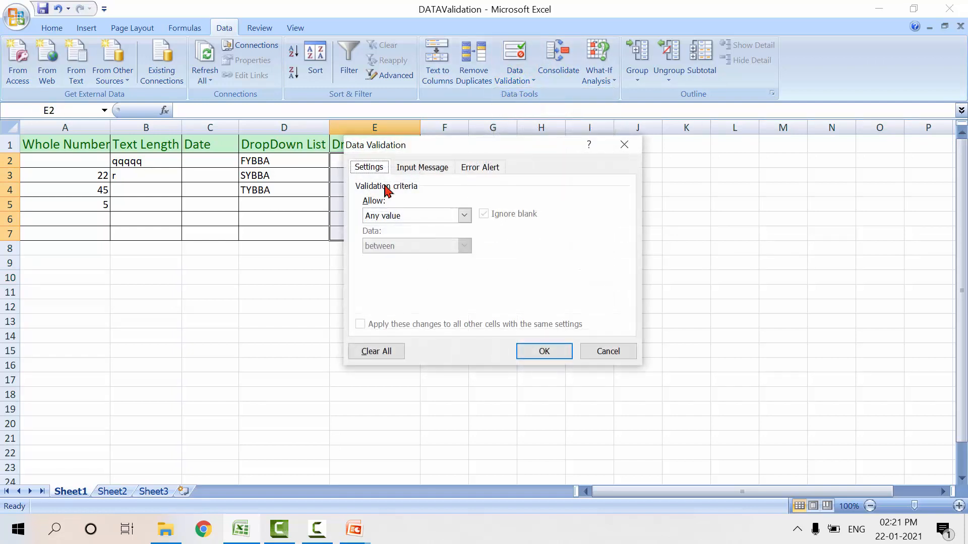
left_click(464, 215)
left_click(382, 257)
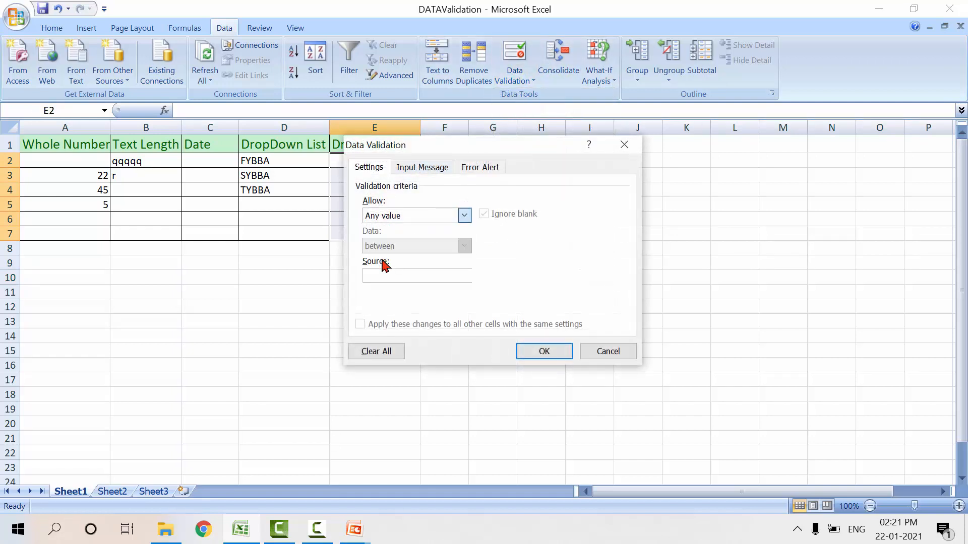
Pick the range G2:G7 as the list source and apply the rule.
left_click(546, 275)
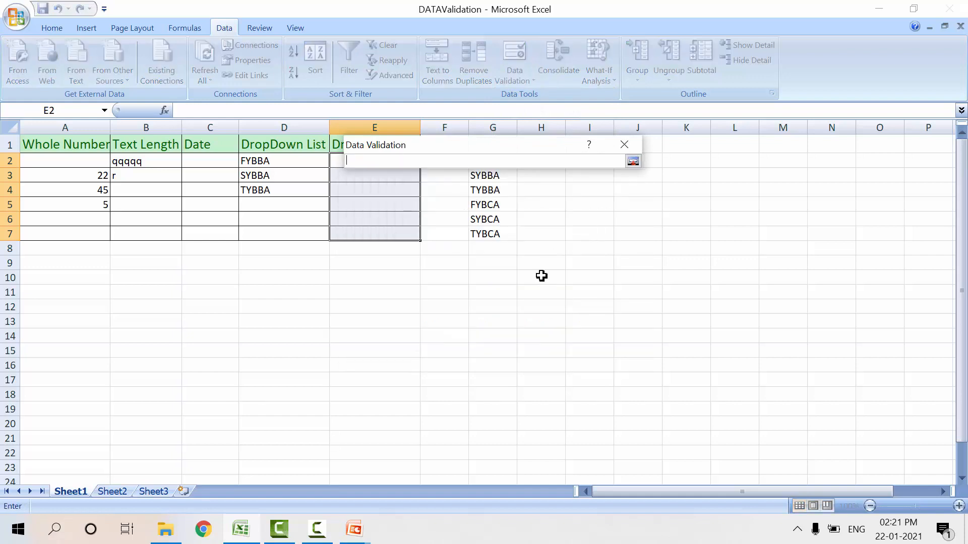
left_click_drag(442, 146, 727, 207)
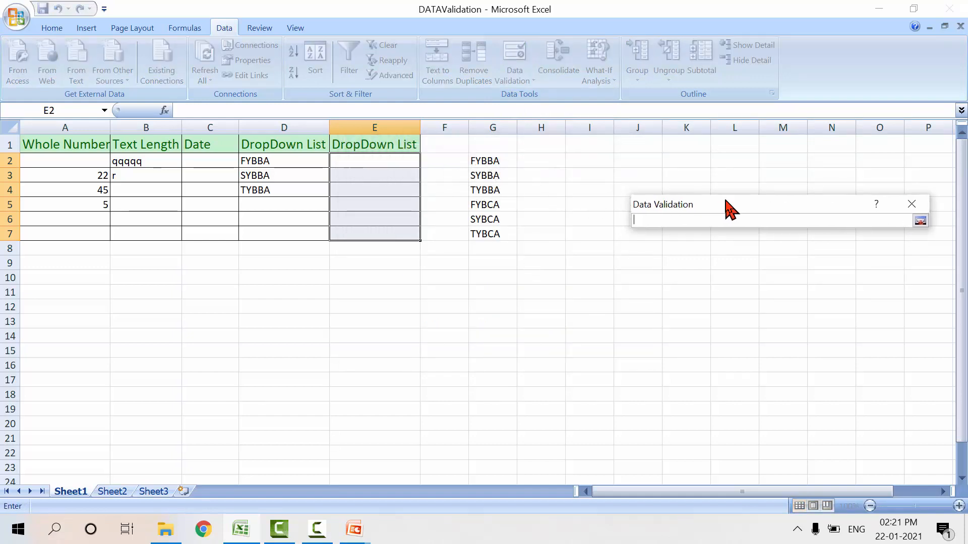
left_click_drag(489, 161, 498, 234)
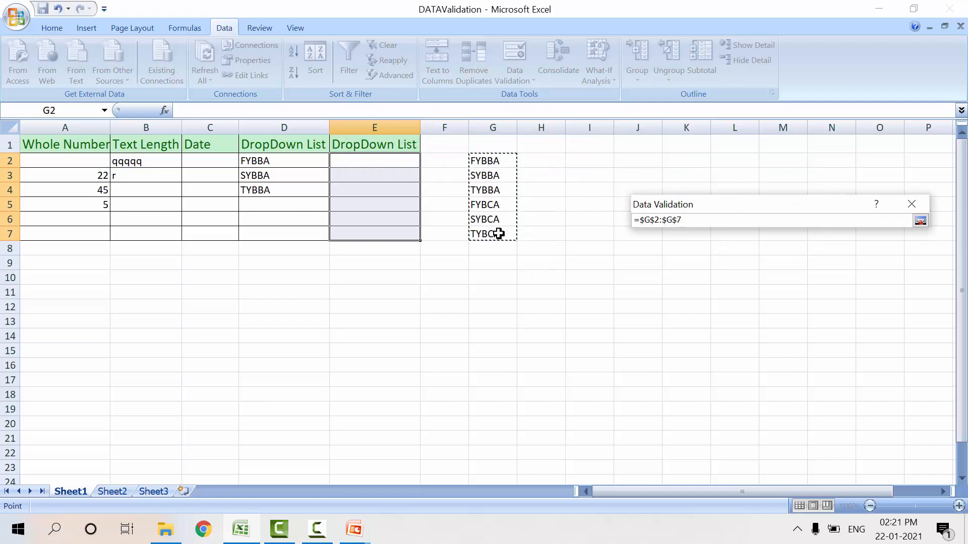
left_click(920, 220)
left_click(837, 413)
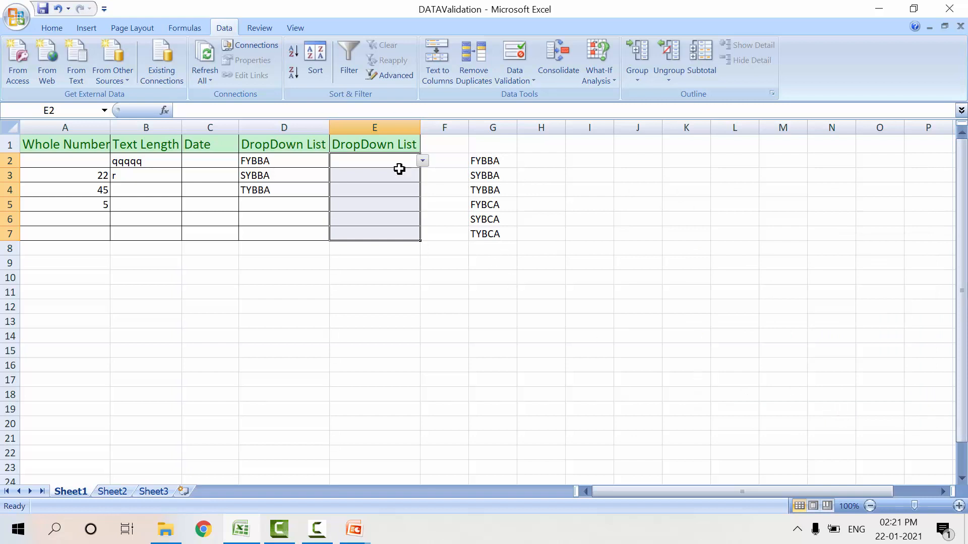
Choose TYBBA in cell E2, SYBCA in E3 and FYBCA in E4 from their dropdown lists.
left_click(423, 162)
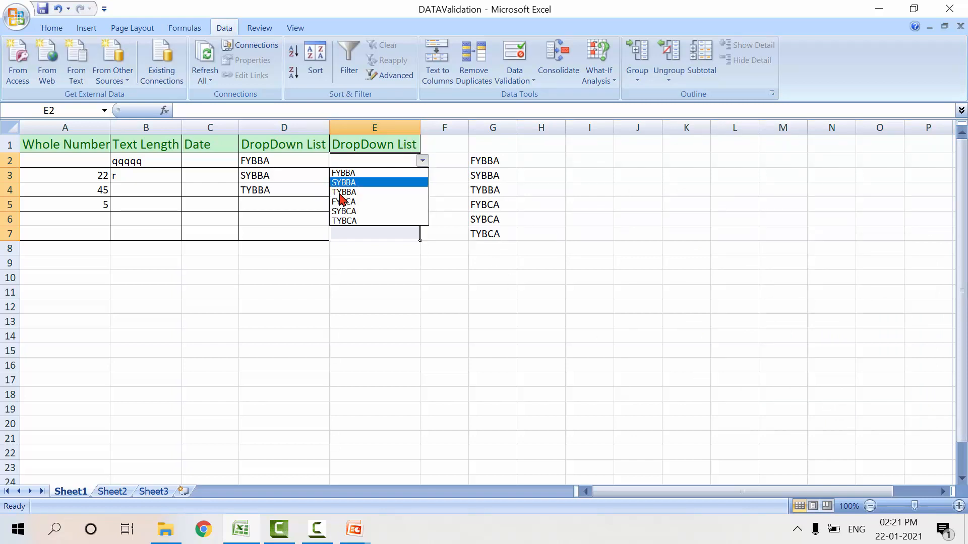
left_click(338, 192)
left_click(409, 177)
left_click(422, 175)
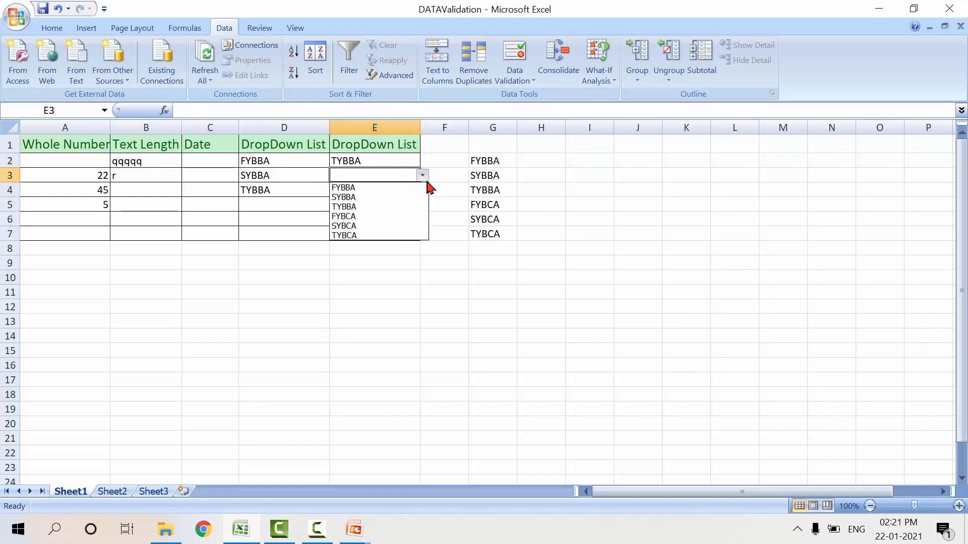
left_click(357, 227)
left_click(402, 192)
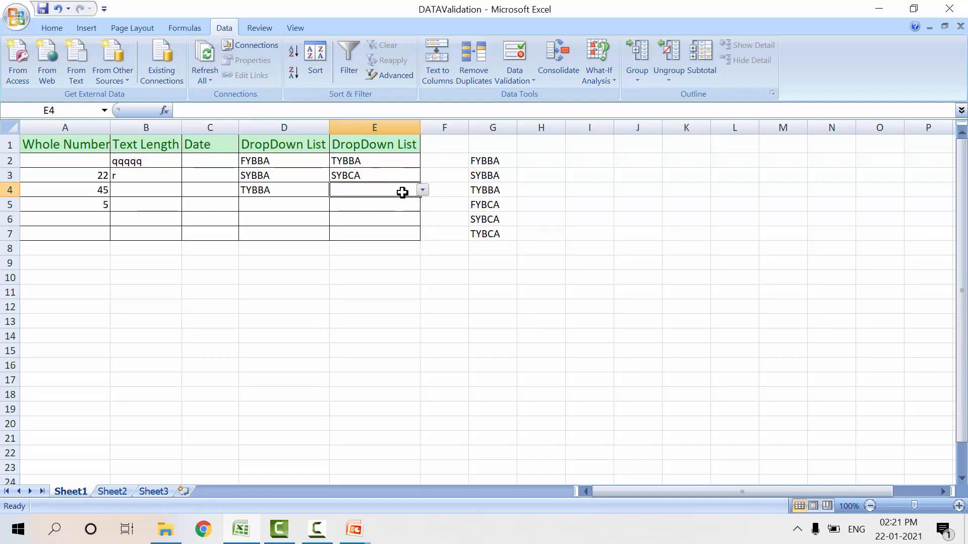
left_click(423, 191)
left_click(348, 234)
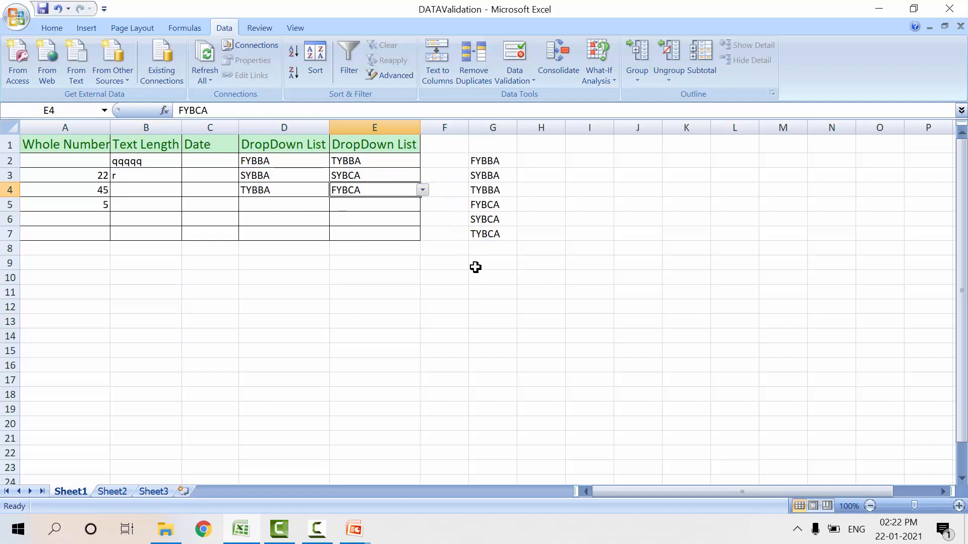
Delete the SYBBA entry in source cell G3 and check the dropdown list of cell E5.
left_click(487, 179)
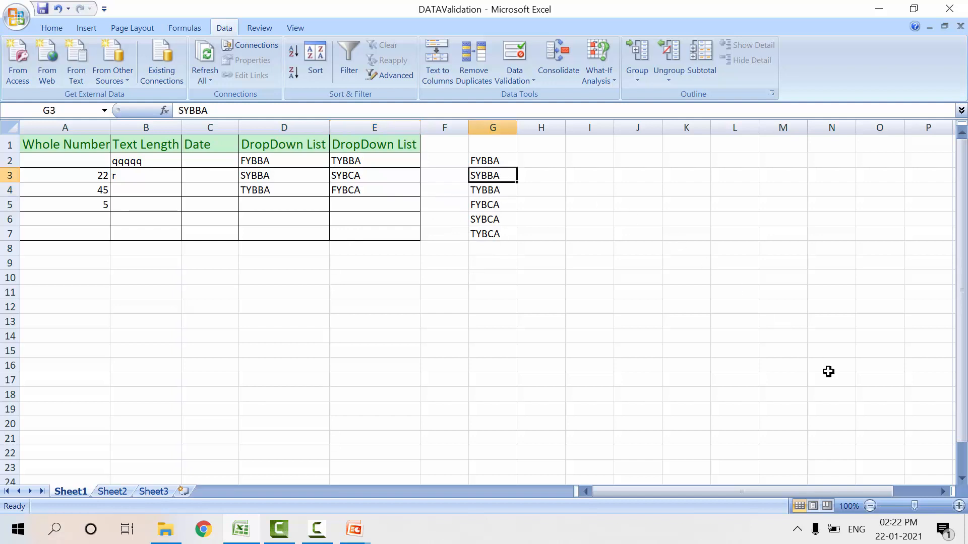
key("Delete")
left_click(375, 209)
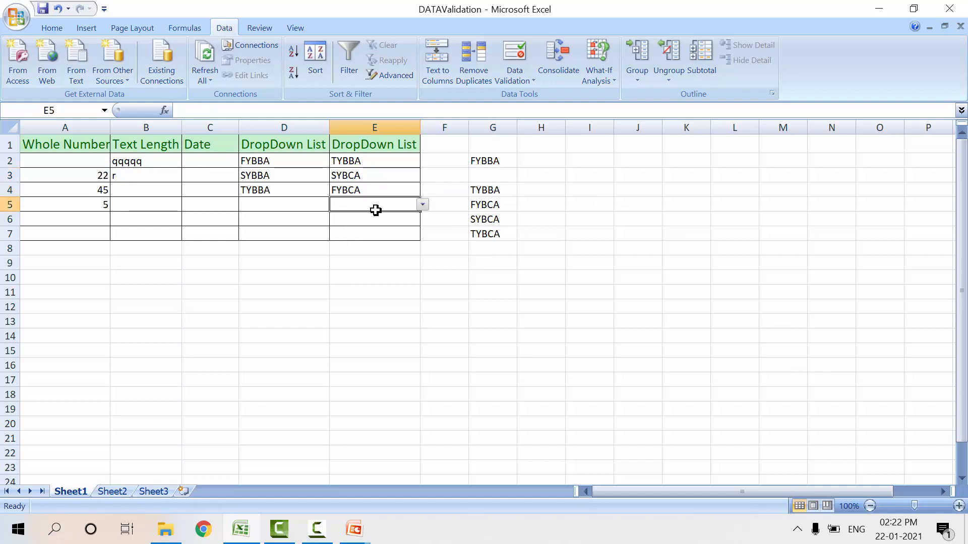
left_click(422, 205)
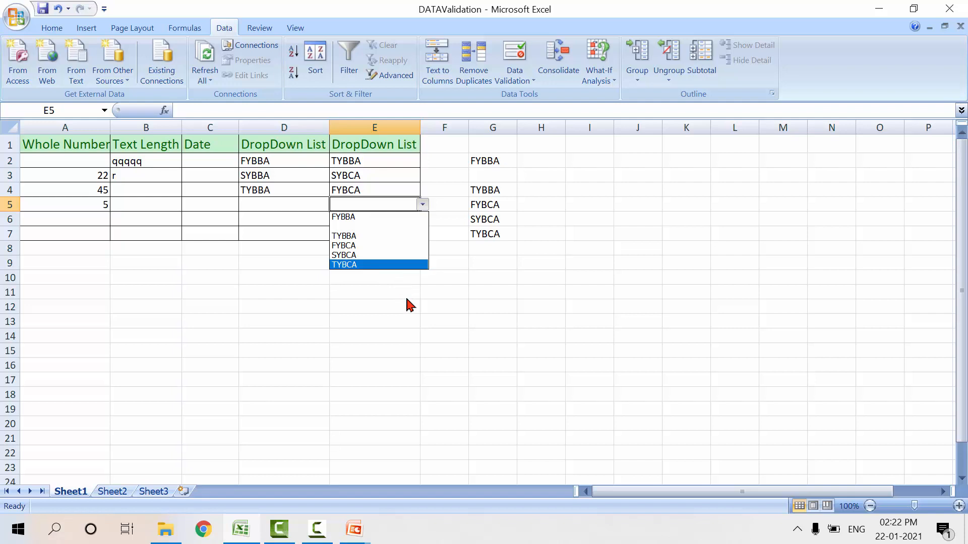
key("Escape")
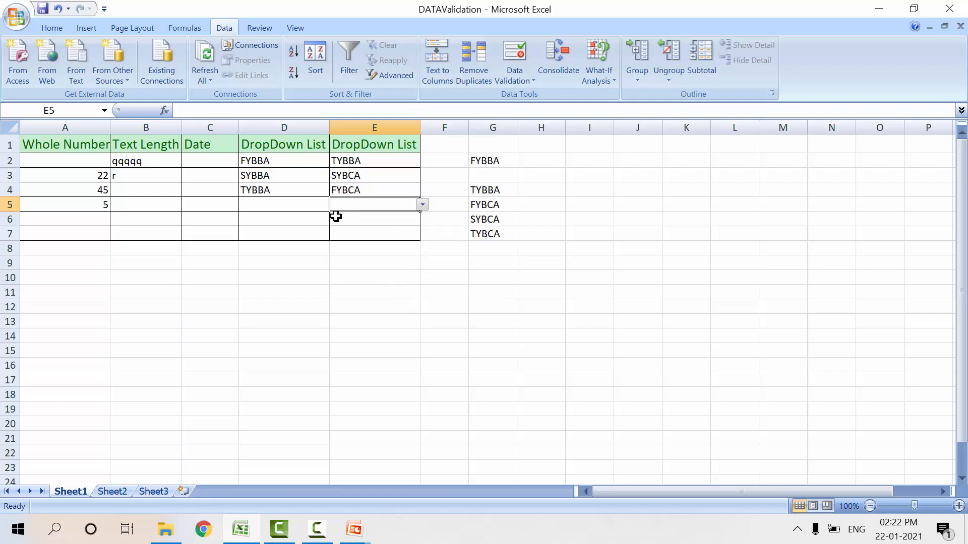
left_click(285, 209)
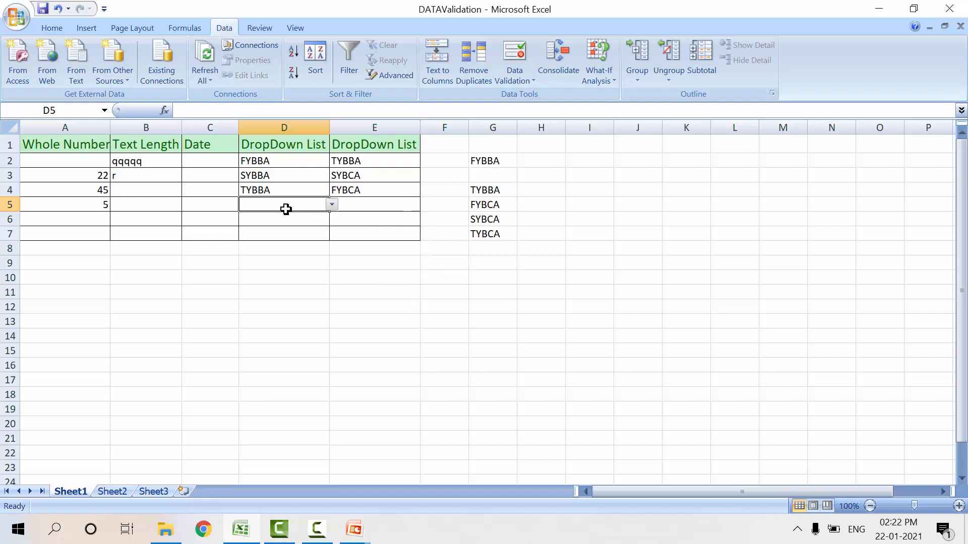